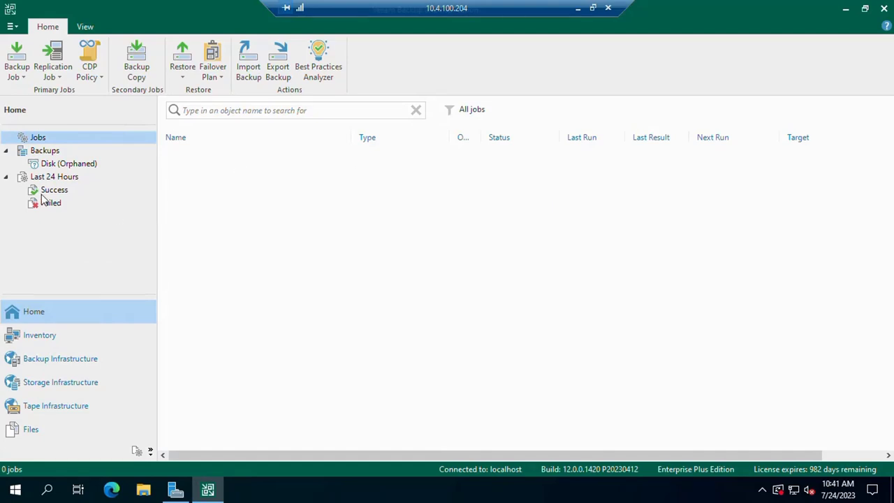
# - Review the orphaned disk backups and the failed and successful sessions from the last 24 hours
pyautogui.click(60, 168)
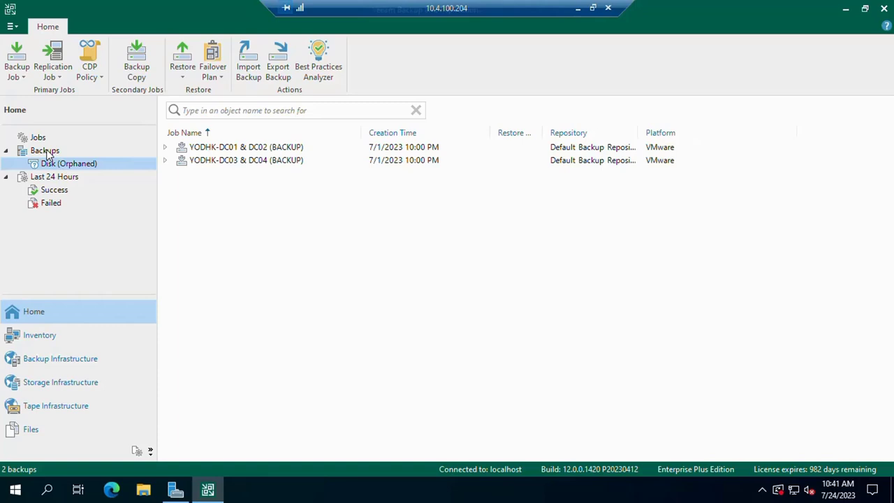
pyautogui.click(46, 152)
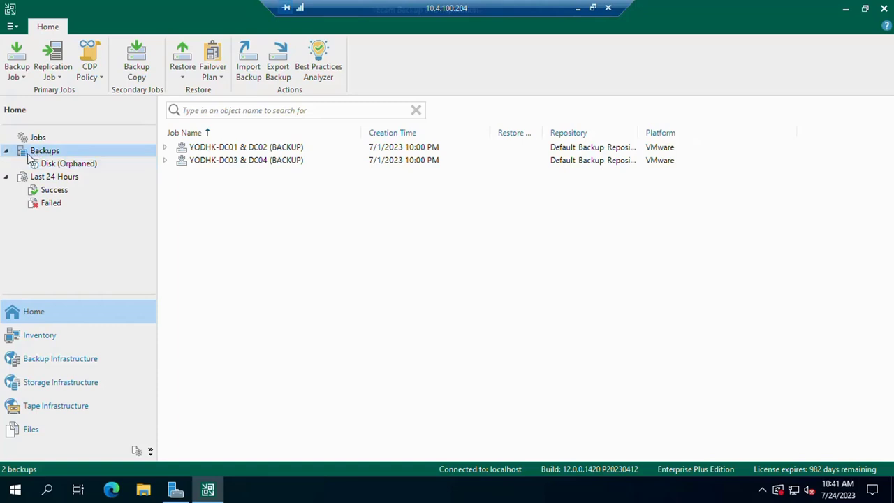
pyautogui.click(51, 168)
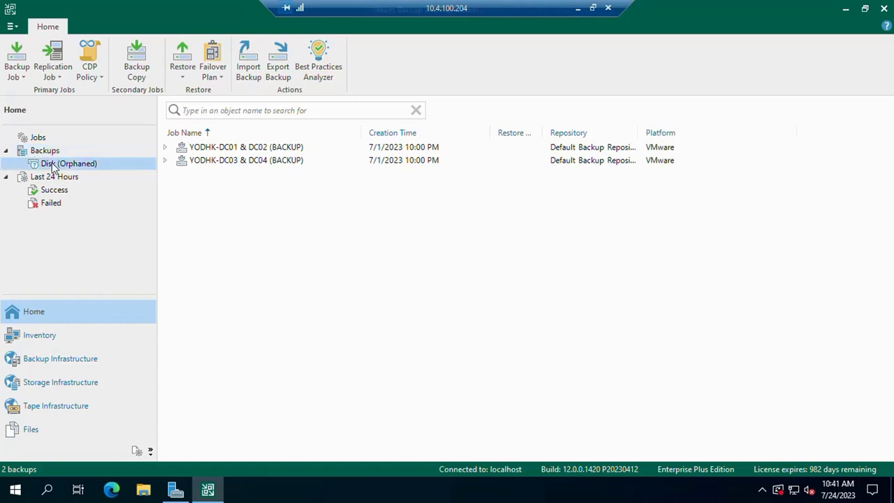
pyautogui.click(32, 206)
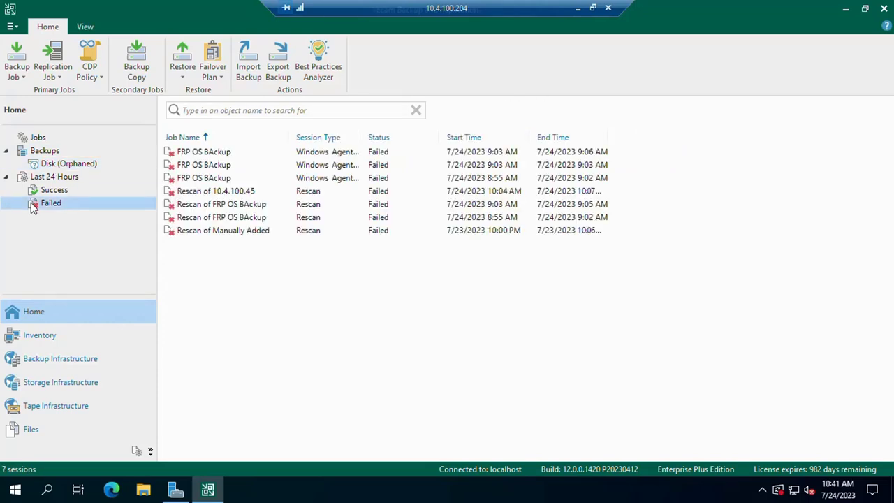
pyautogui.click(50, 189)
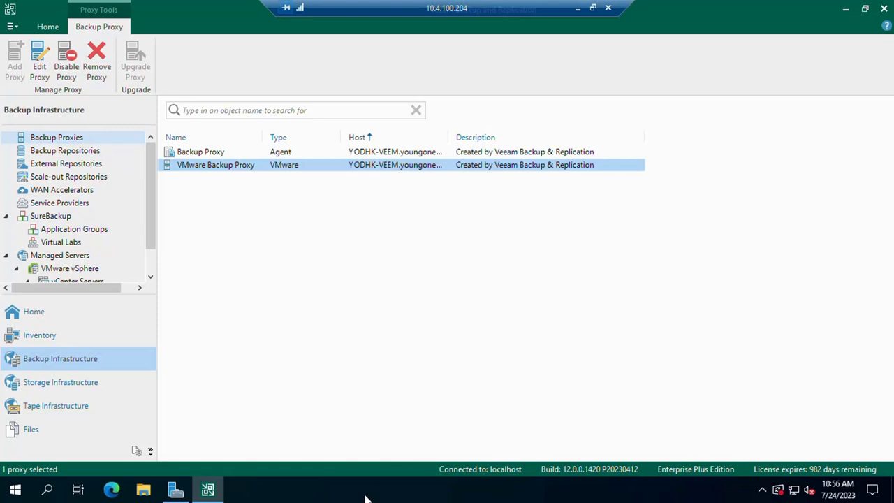
# - Create a new virtual machine backup job from the backup infrastructure view and name it YODHK-DC01
pyautogui.click(240, 331)
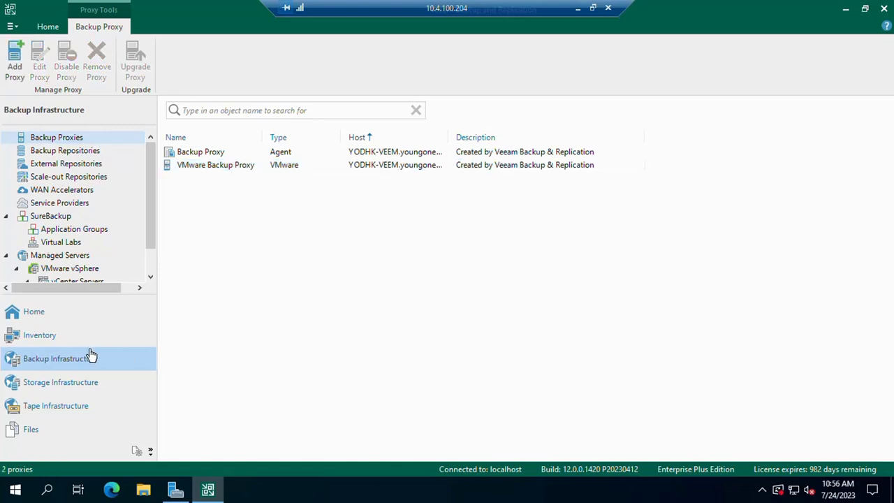
pyautogui.click(72, 361)
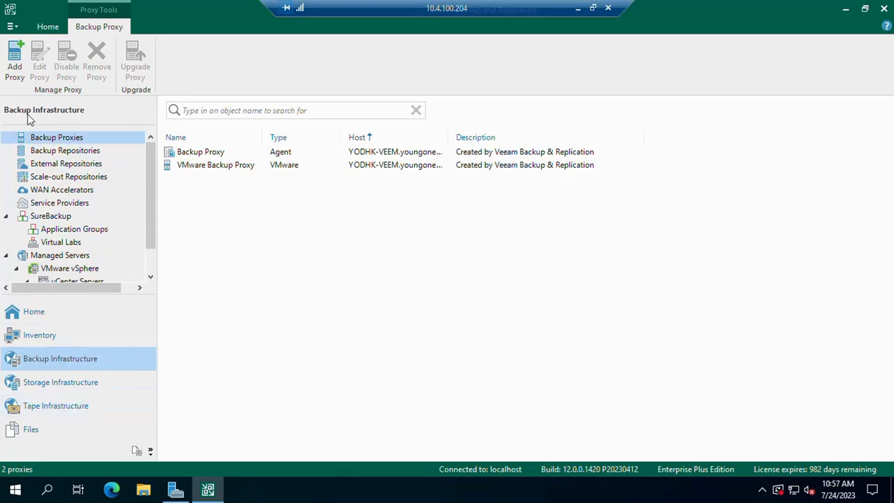
pyautogui.click(49, 28)
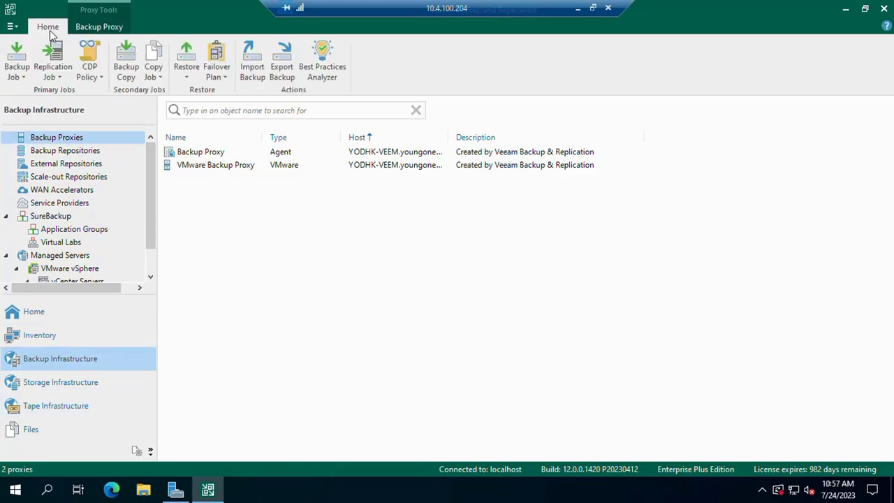
pyautogui.click(27, 77)
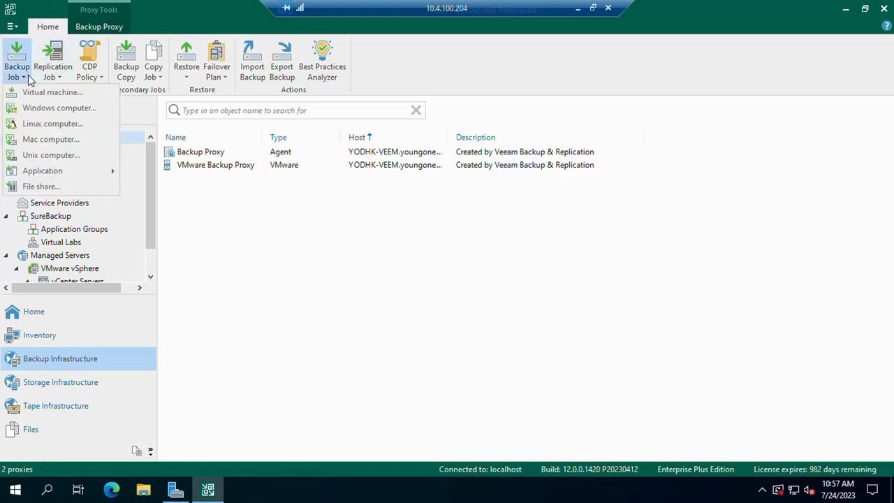
pyautogui.click(79, 89)
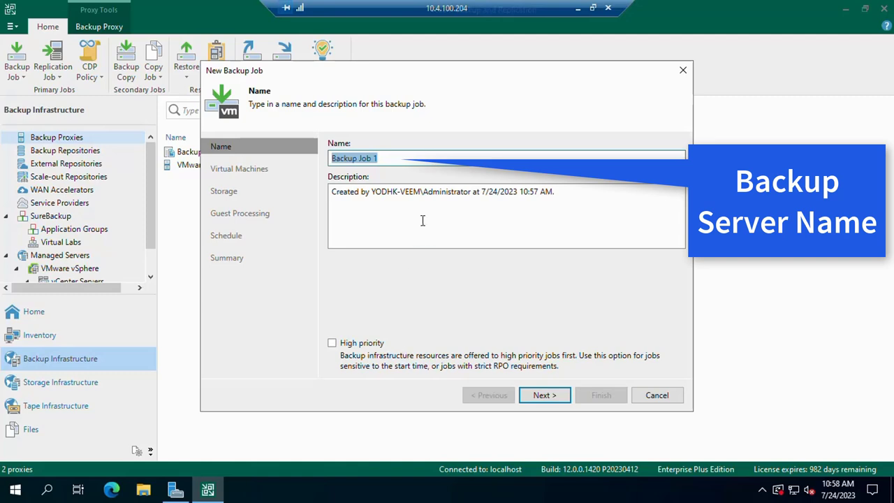
pyautogui.write('YODHK-DC01')
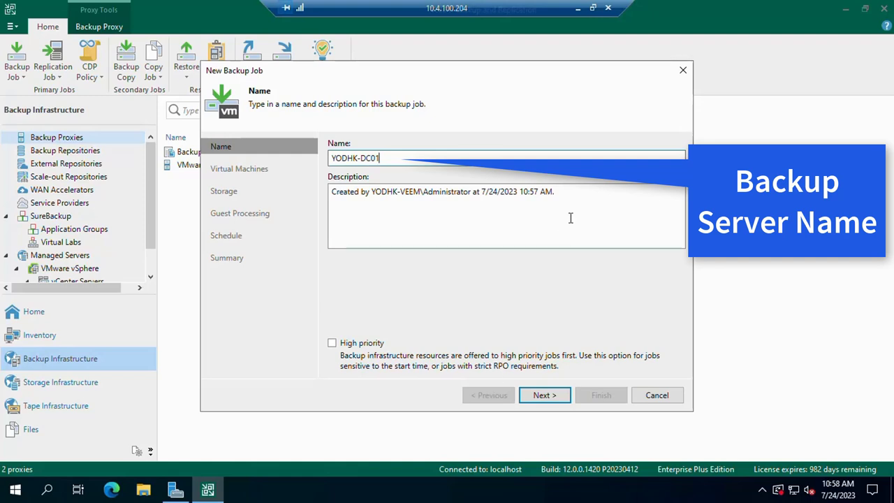
# - Insert "Incremental and Full Backup" at the start of the job description and proceed to the virtual machine selection
pyautogui.click(581, 190)
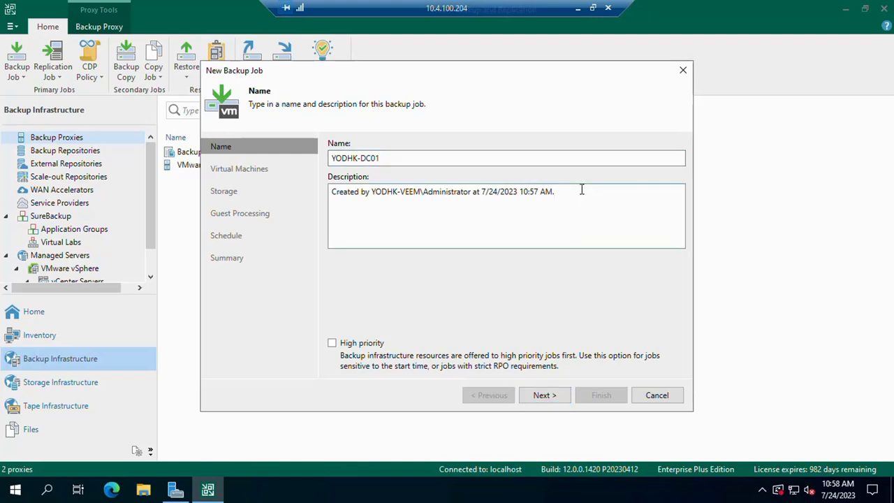
pyautogui.write('.')
pyautogui.press('Left')
pyautogui.press('Left')
pyautogui.press('Left')
pyautogui.press('Left')
pyautogui.press('Left')
pyautogui.press('Left')
pyautogui.press('Left')
pyautogui.press('Left')
pyautogui.press('Left')
pyautogui.press('Left')
pyautogui.press('Left')
pyautogui.press('Left')
pyautogui.press('Left')
pyautogui.press('Left')
pyautogui.press('Left')
pyautogui.press('Left')
pyautogui.press('Left')
pyautogui.press('Left')
pyautogui.press('Left')
pyautogui.press('Left')
pyautogui.press('Left')
pyautogui.press('Left')
pyautogui.press('Left')
pyautogui.write('Incremental')
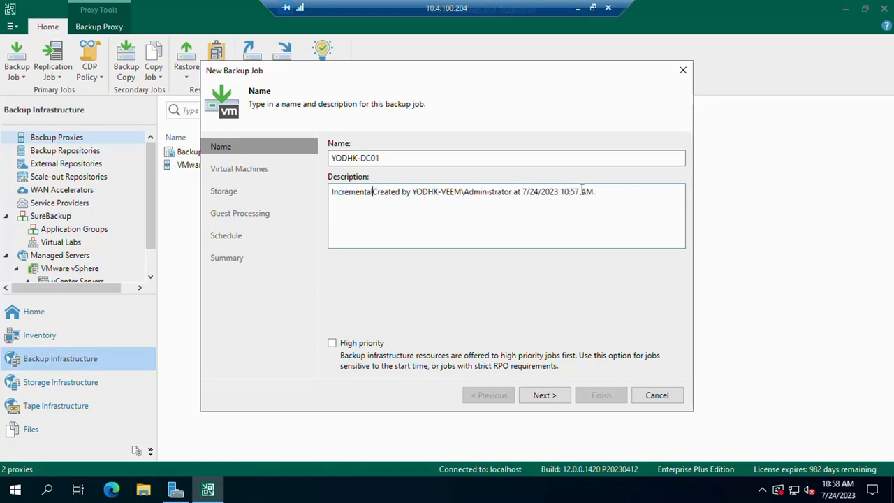
pyautogui.write(' +')
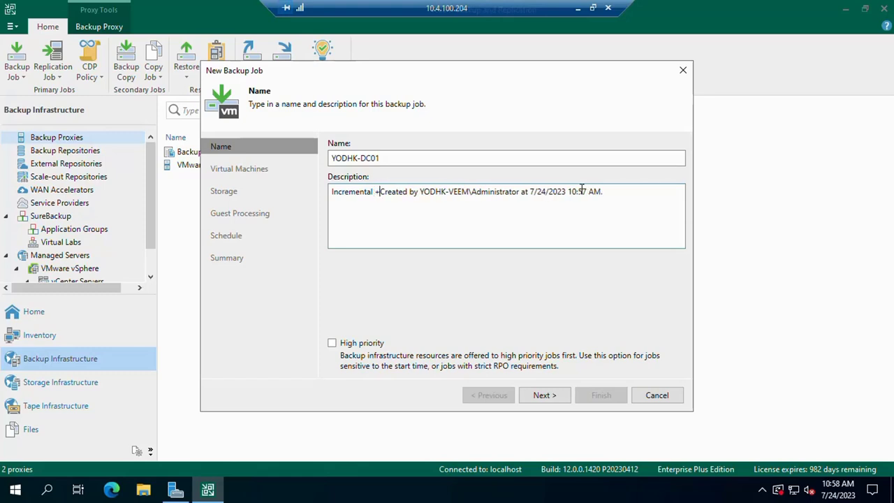
pyautogui.press('BackSpace')
pyautogui.press('BackSpace')
pyautogui.write('and ')
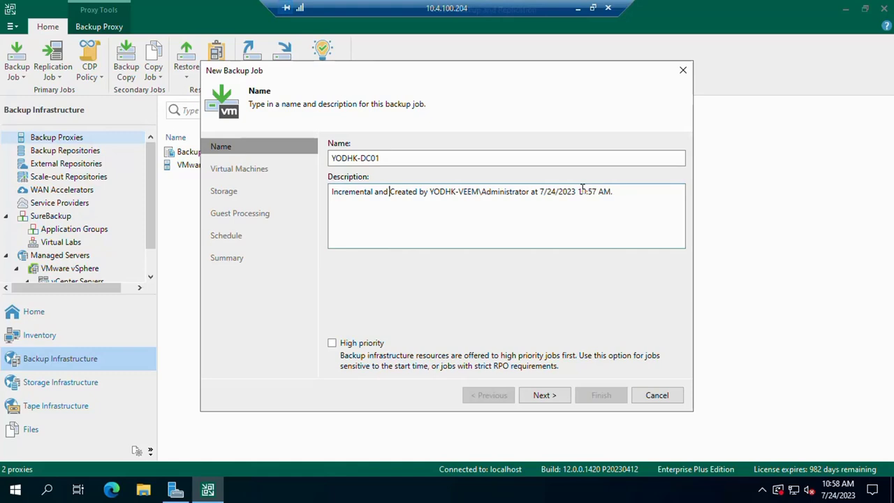
pyautogui.write('Full ')
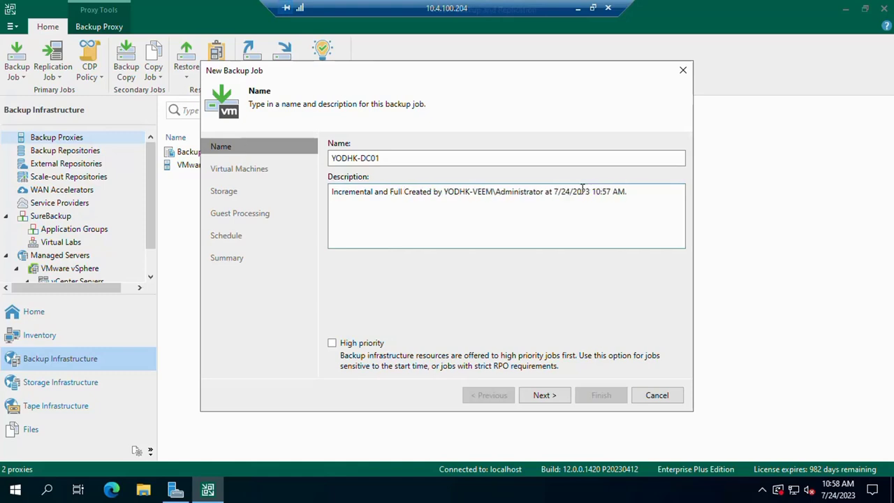
pyautogui.write('Backup')
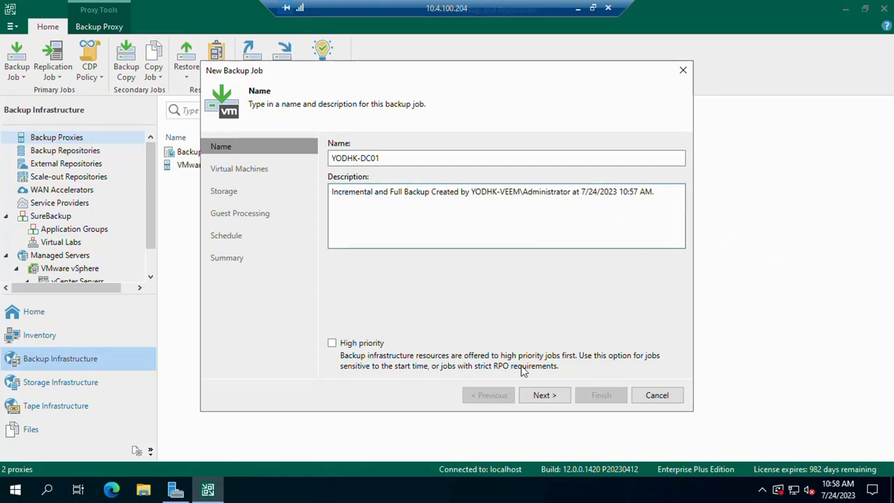
pyautogui.click(542, 397)
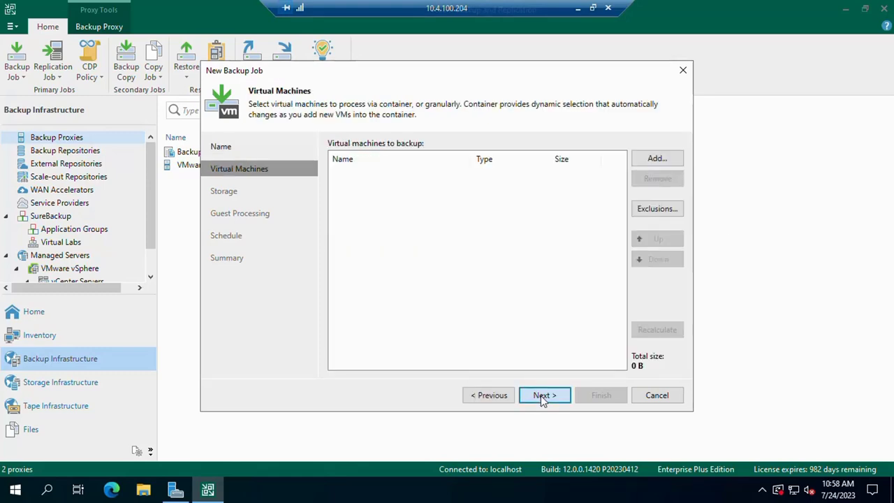
# - Add the virtual machine YODHK-DC01.youngonedhk.com from YODHKDC-Cluster01 to the job and proceed to the storage settings
pyautogui.click(668, 158)
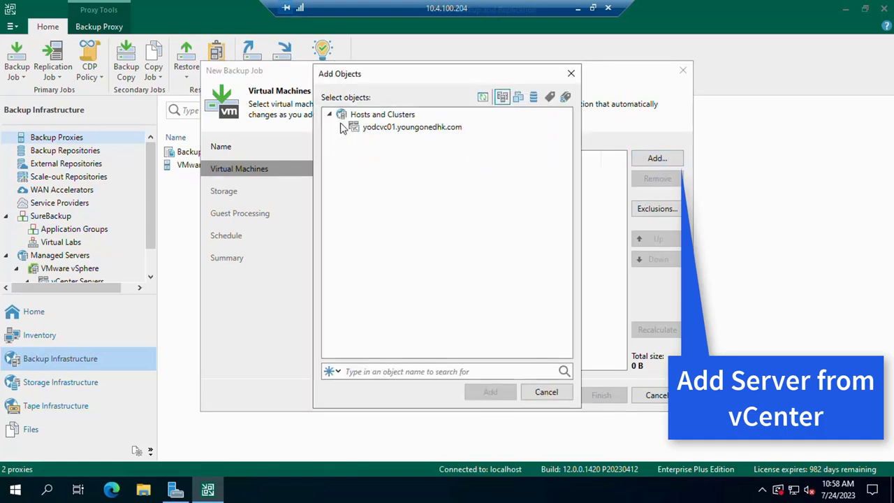
pyautogui.click(342, 127)
pyautogui.click(354, 140)
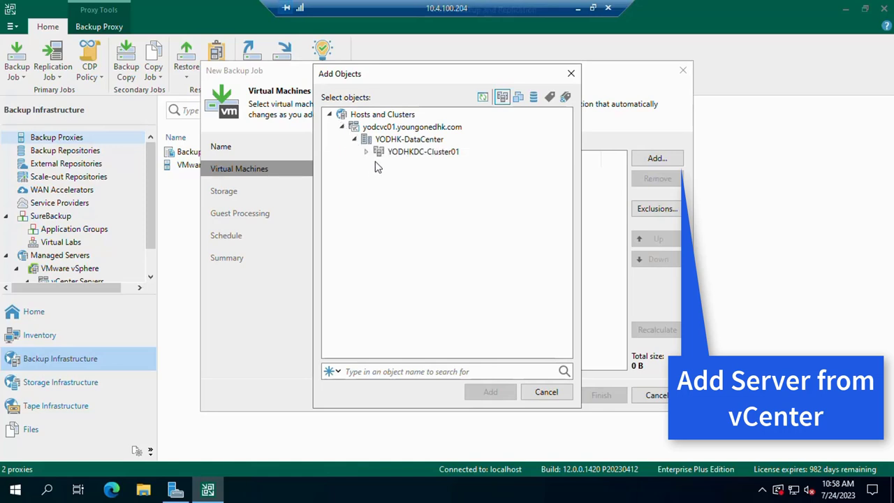
pyautogui.click(366, 153)
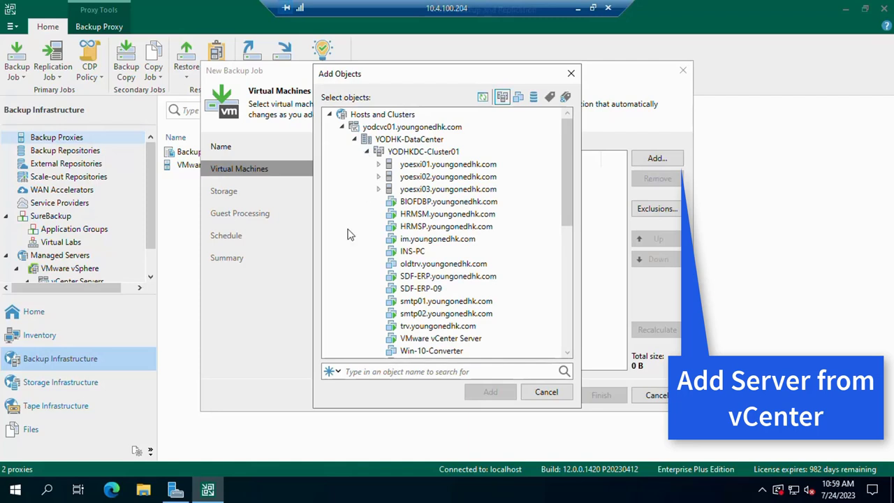
pyautogui.moveTo(564, 183); pyautogui.dragTo(558, 272)
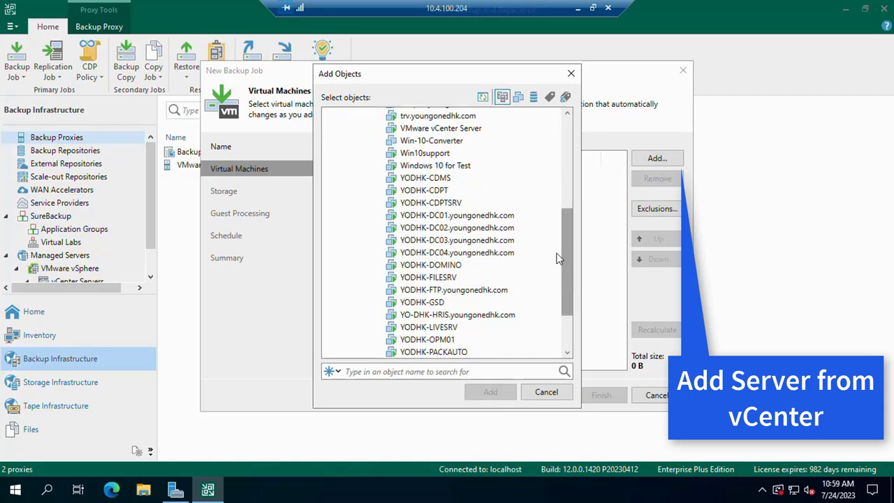
pyautogui.click(487, 217)
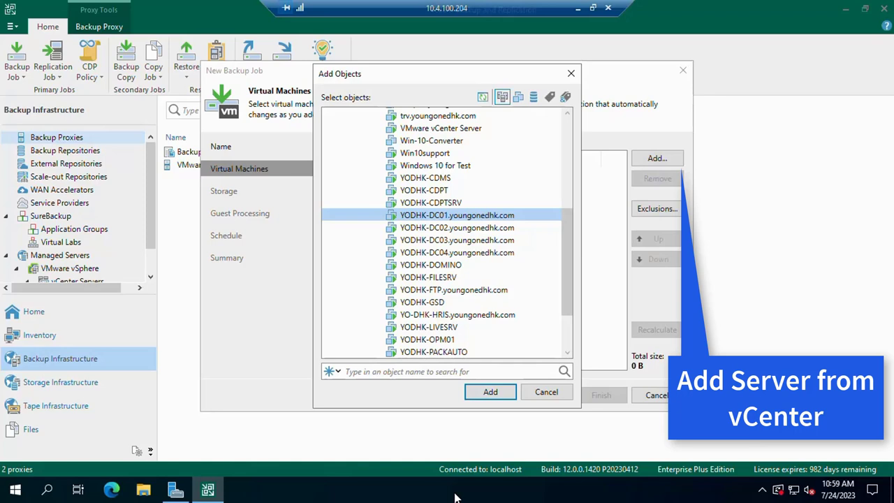
pyautogui.click(493, 392)
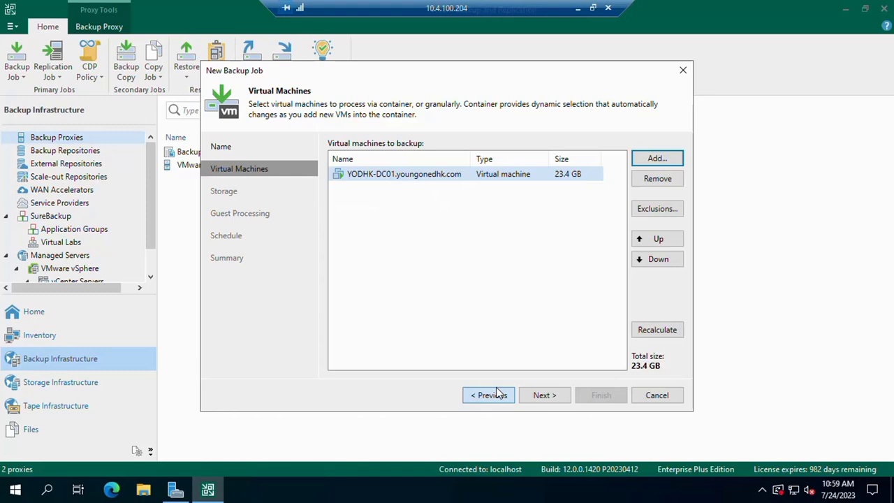
pyautogui.click(538, 396)
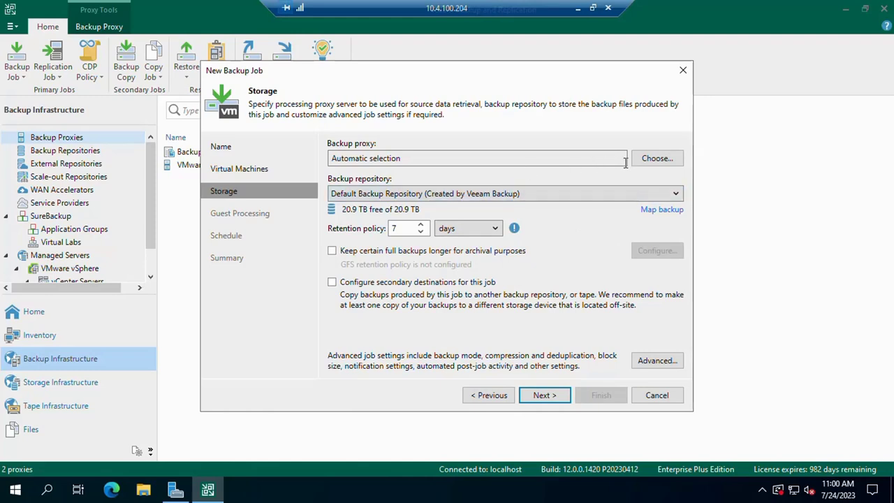
# - Restrict the job to the VMware Backup Proxy and set the retention policy to 5 days
pyautogui.click(656, 158)
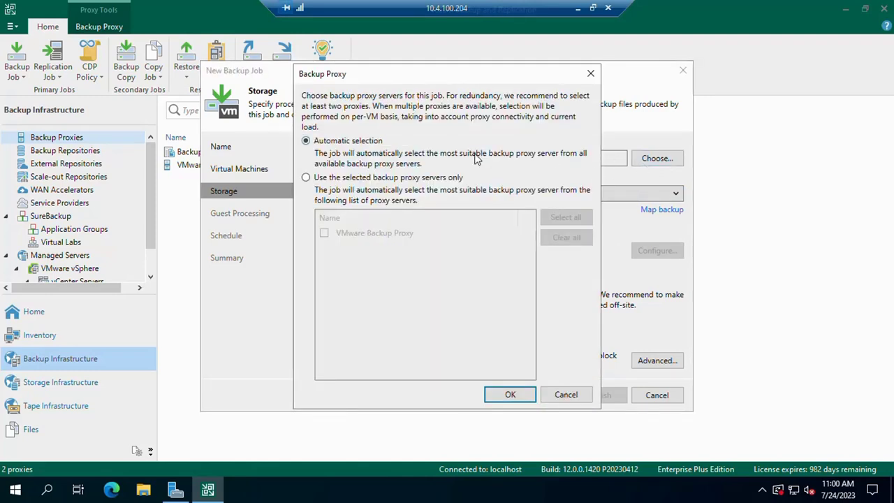
pyautogui.click(368, 178)
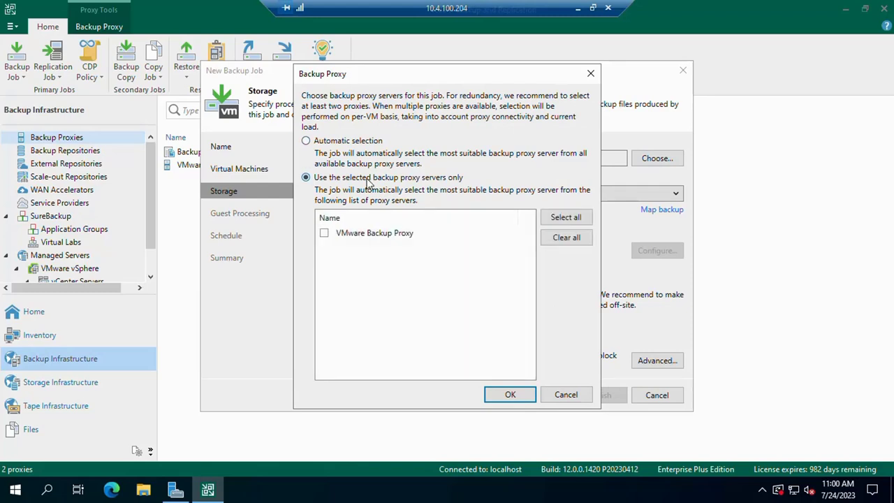
pyautogui.click(323, 234)
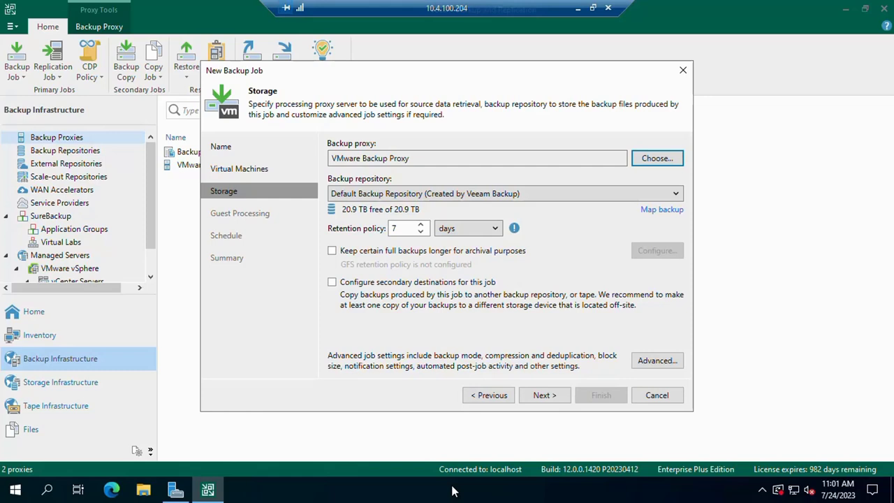
pyautogui.click(421, 232)
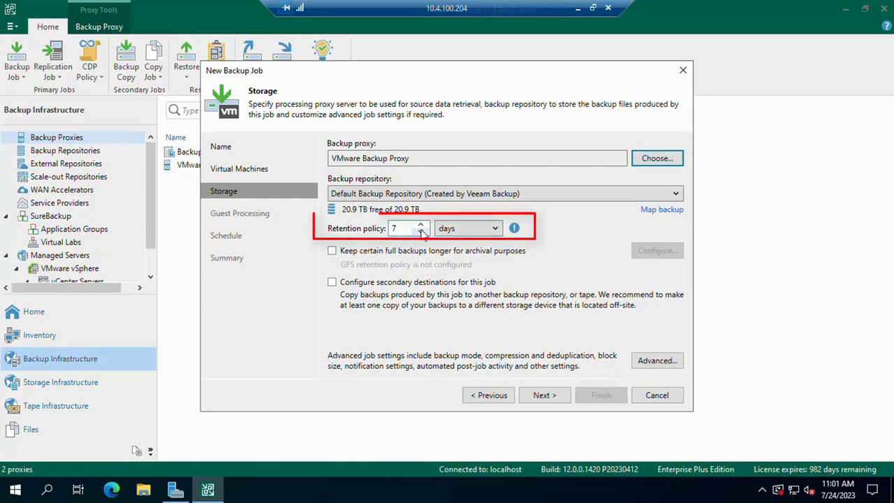
pyautogui.click(421, 232)
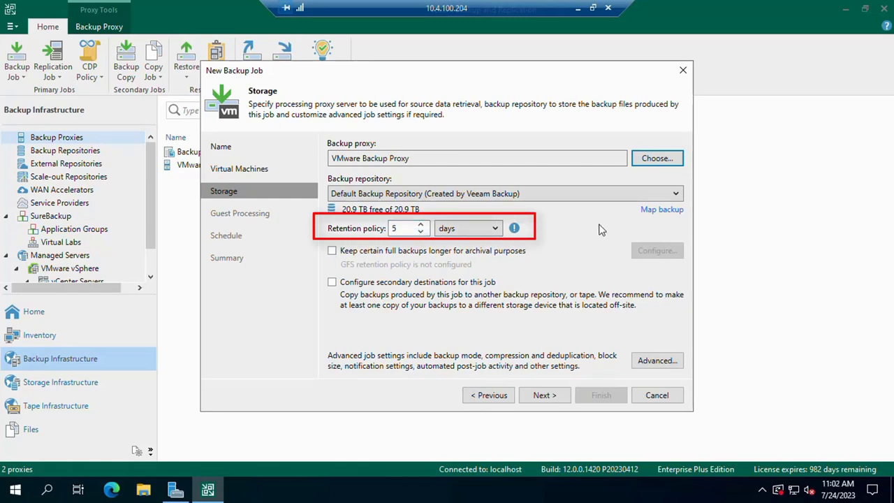
# - Enable periodic active full backups in the advanced job settings, scheduled weekly on Saturday
pyautogui.click(657, 361)
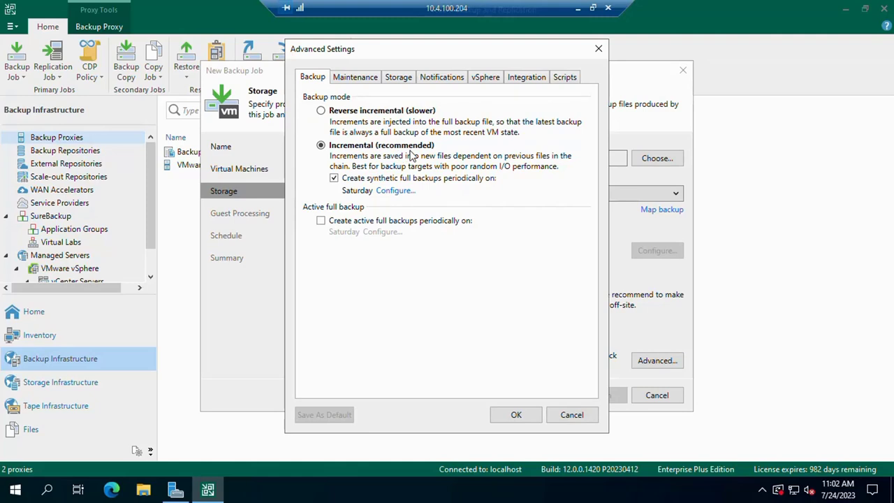
pyautogui.click(320, 220)
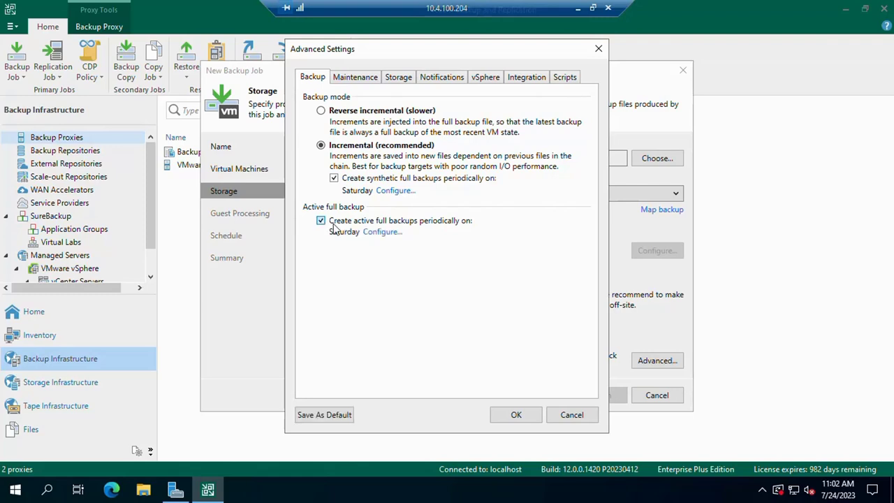
pyautogui.click(381, 233)
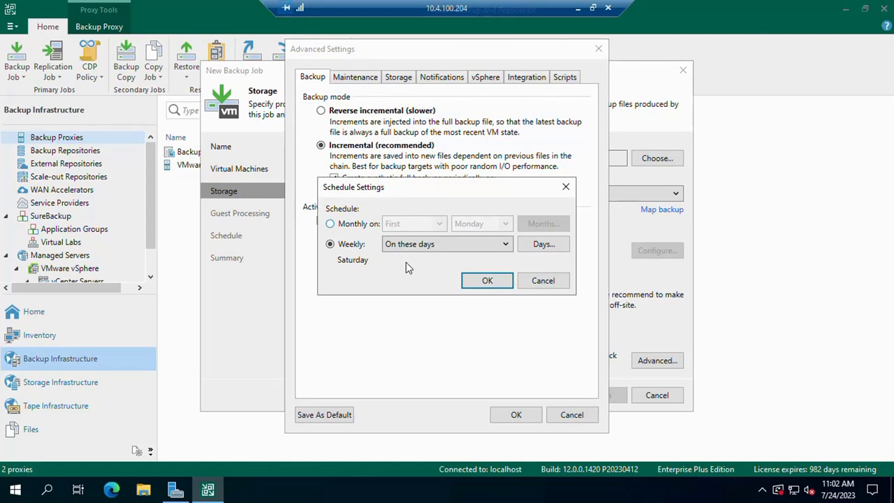
pyautogui.click(460, 247)
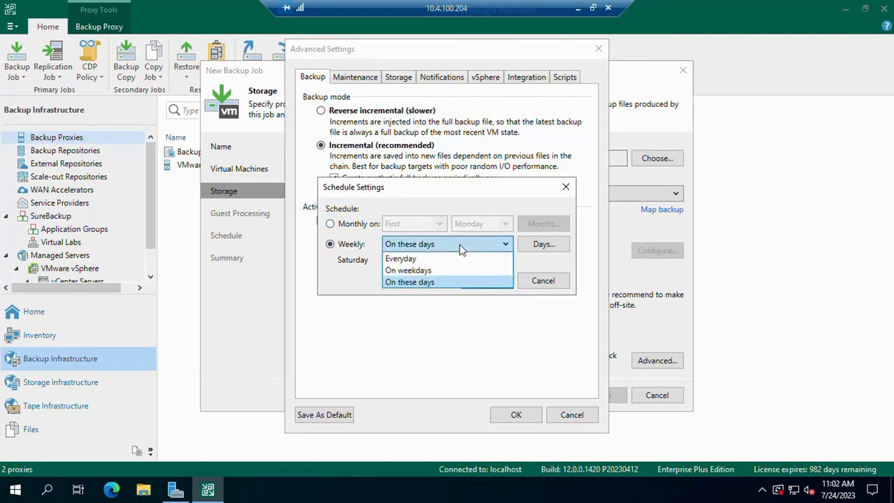
pyautogui.click(551, 253)
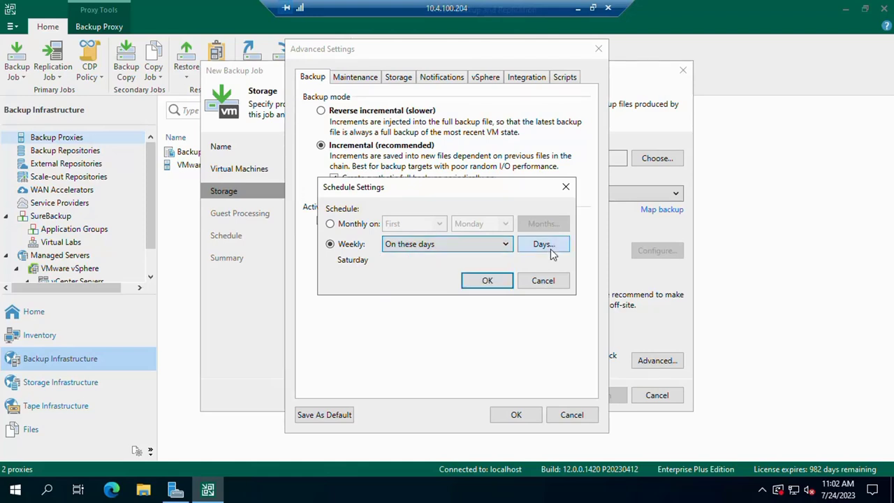
pyautogui.click(544, 244)
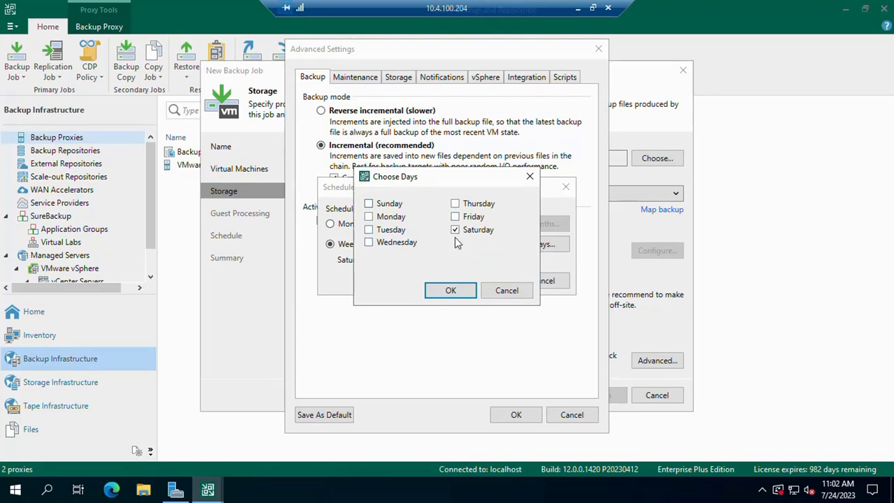
pyautogui.click(447, 290)
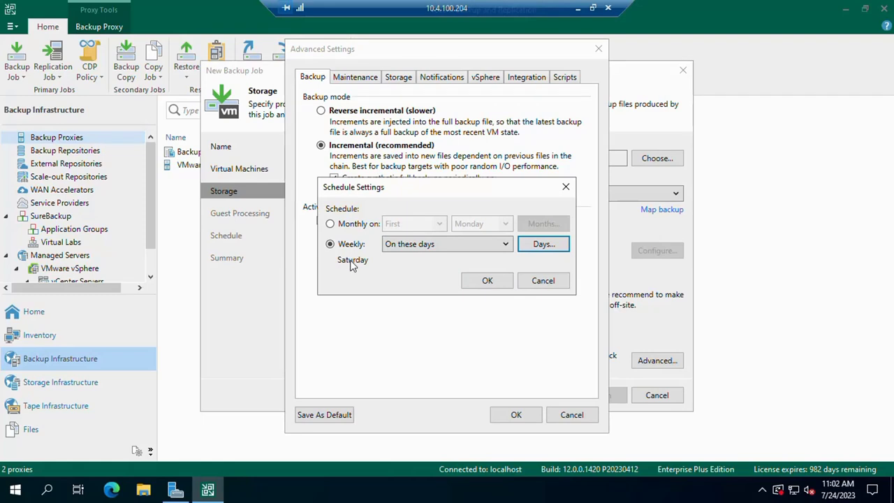
pyautogui.click(497, 280)
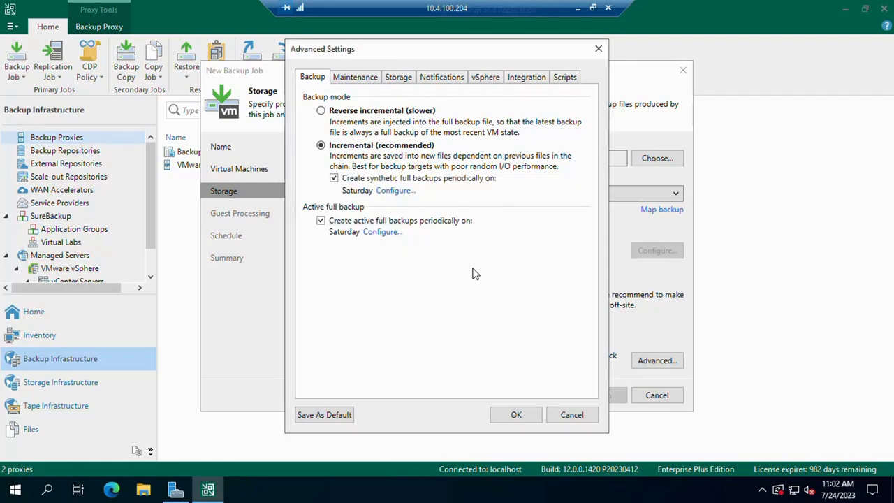
# - Check the synthetic full backup schedule, accept the advanced settings and proceed to guest processing
pyautogui.click(385, 191)
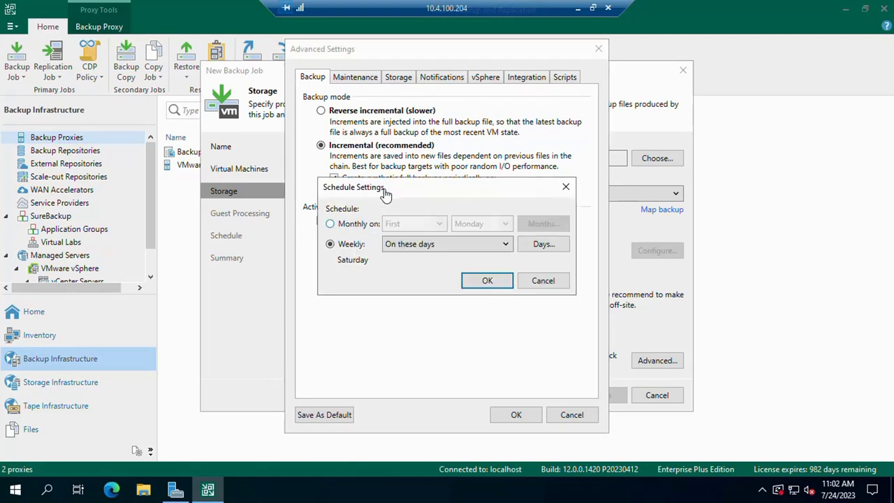
pyautogui.click(543, 282)
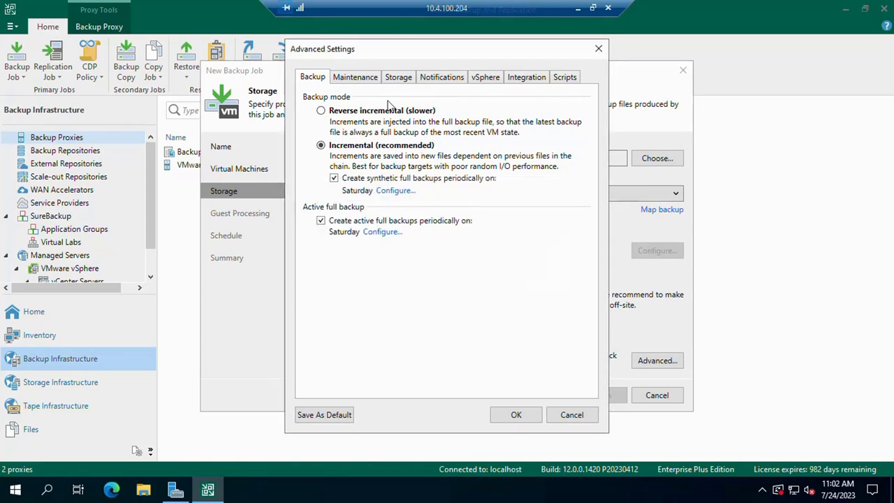
pyautogui.click(513, 424)
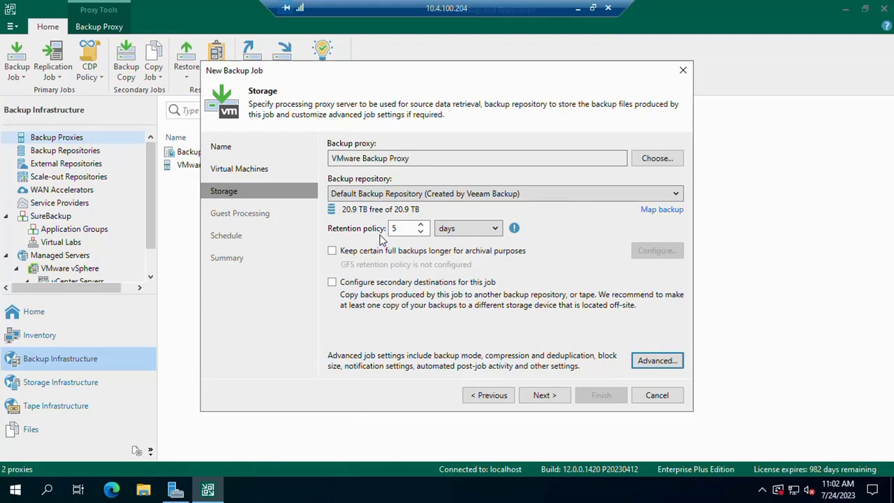
pyautogui.click(542, 397)
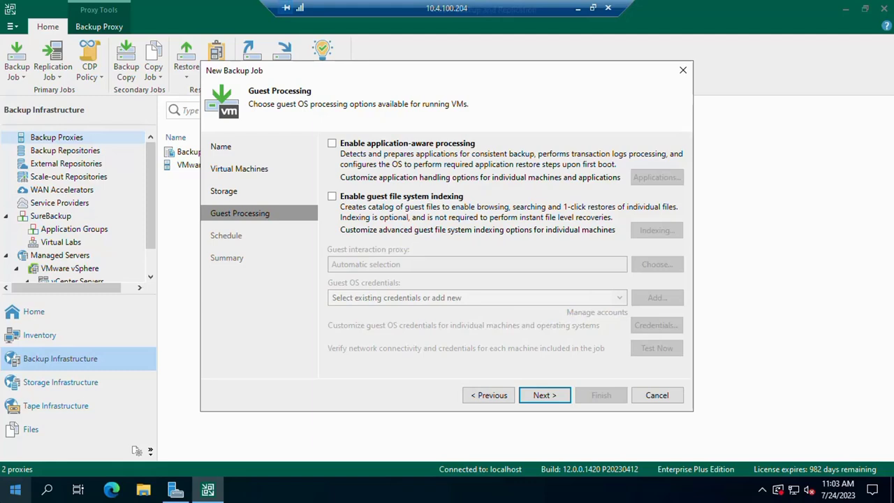
# - Try enabling application-aware processing and examine the general and SQL processing settings of the YODHK-DC01 machine, cancelling without changes
pyautogui.click(333, 146)
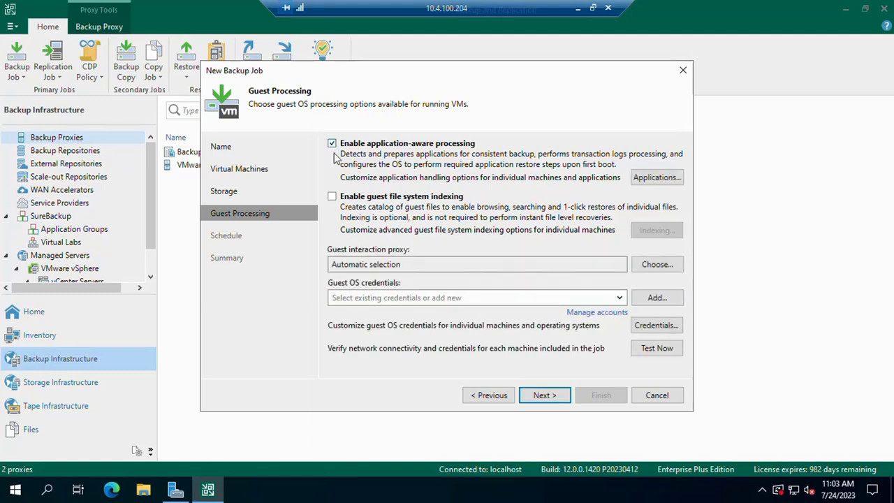
pyautogui.click(667, 177)
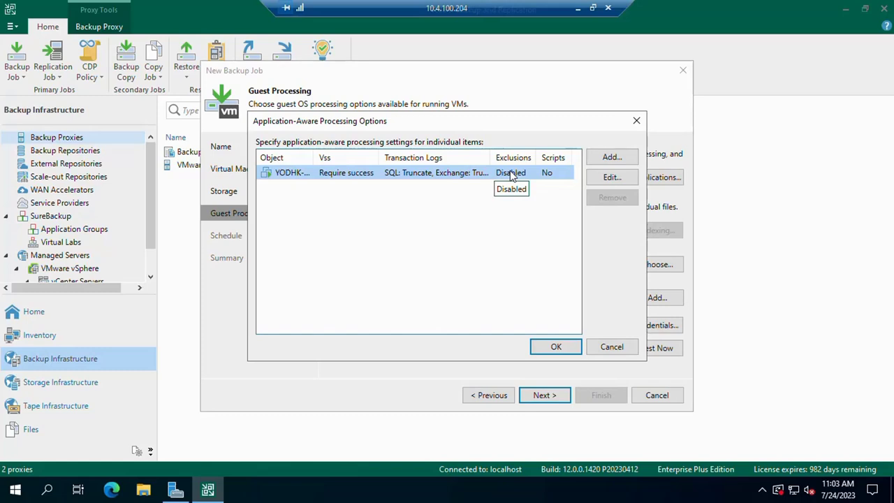
pyautogui.moveTo(493, 158); pyautogui.dragTo(541, 155)
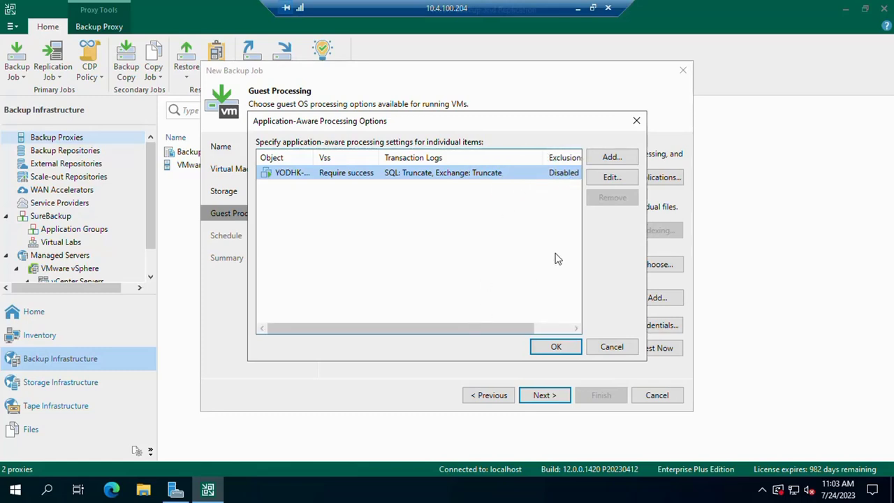
pyautogui.click(610, 177)
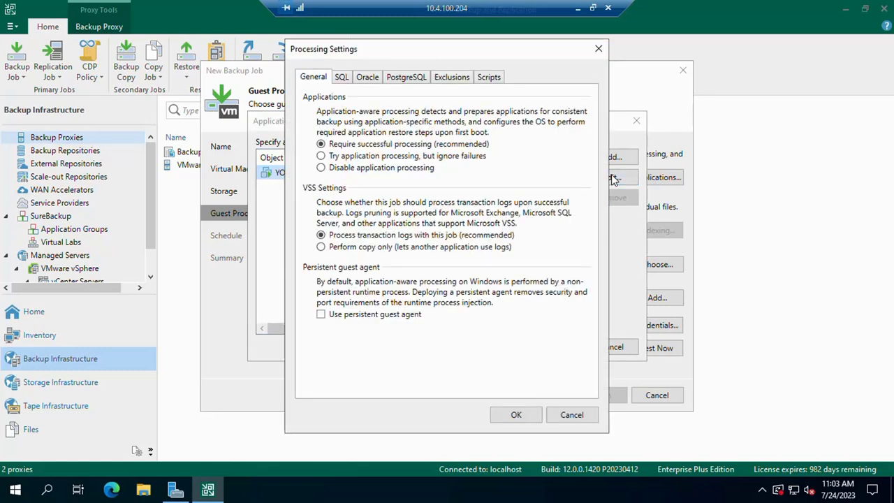
pyautogui.click(340, 78)
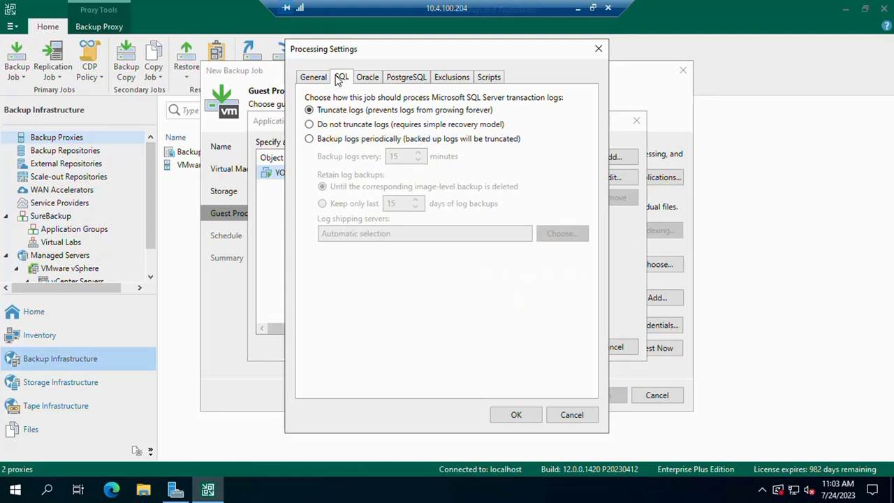
pyautogui.click(598, 49)
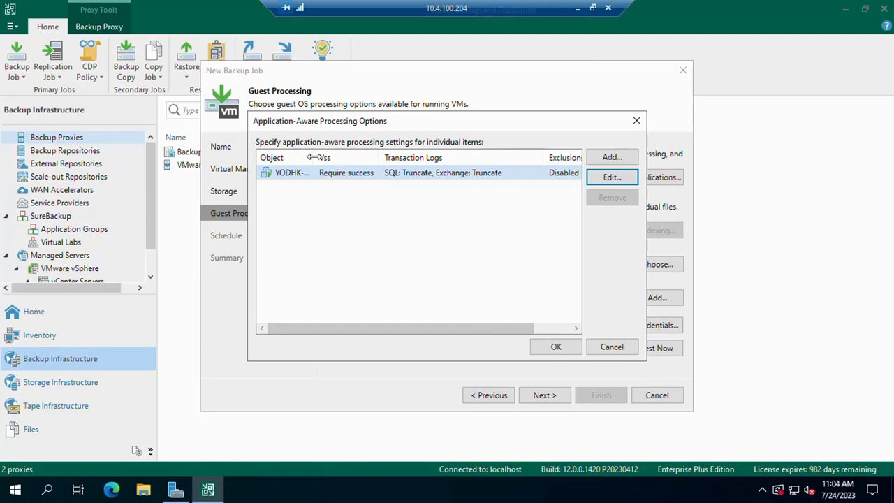
pyautogui.moveTo(315, 157); pyautogui.dragTo(396, 157)
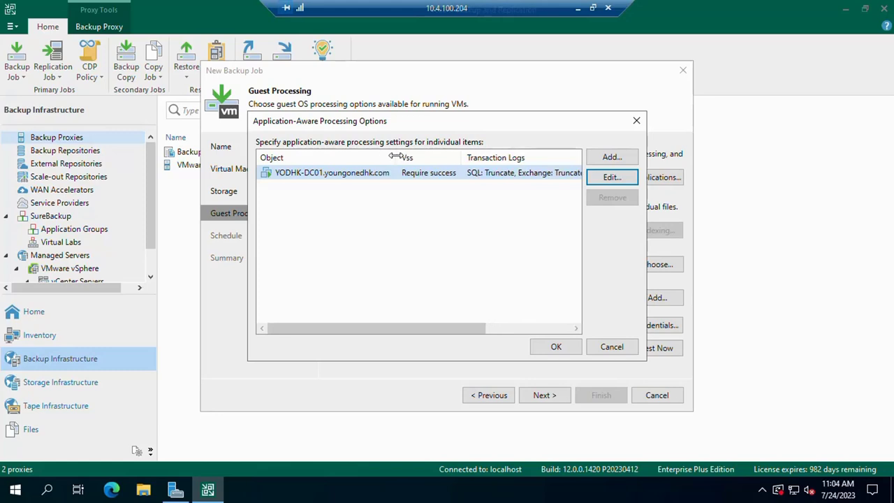
pyautogui.click(611, 347)
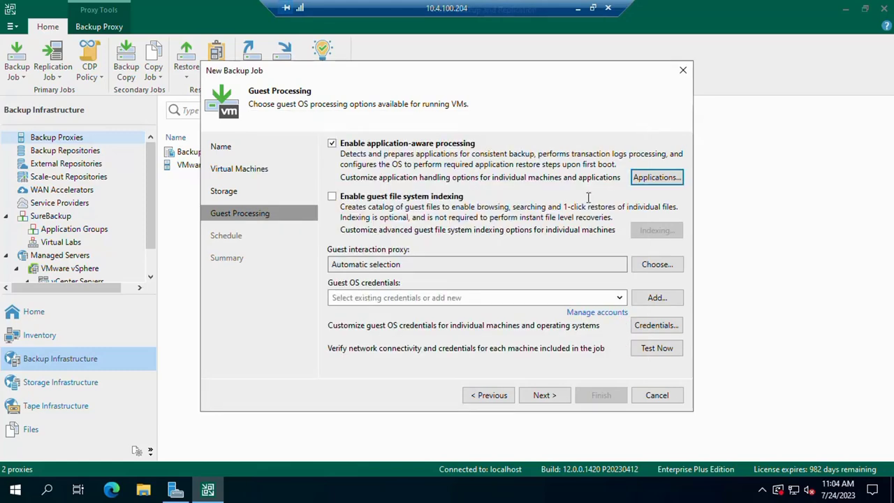
# - Look over the application-aware options list once more, cancel it and turn application-aware processing off
pyautogui.click(332, 144)
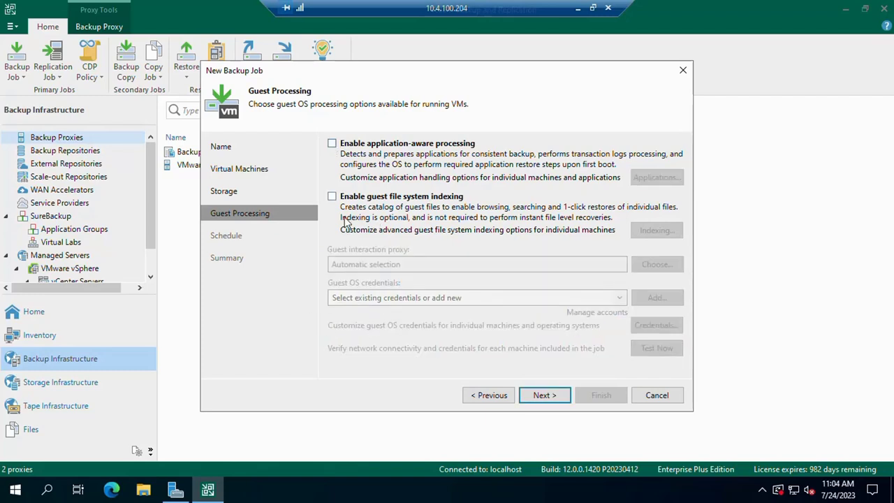
pyautogui.click(332, 144)
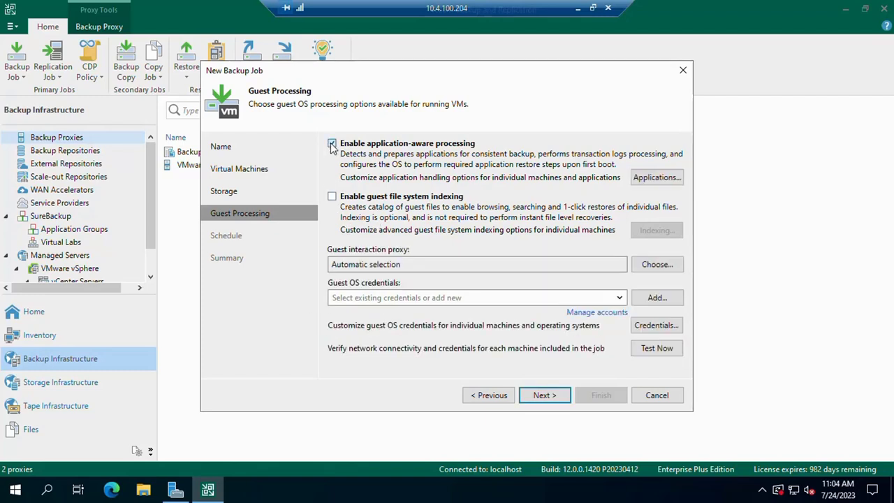
pyautogui.click(654, 179)
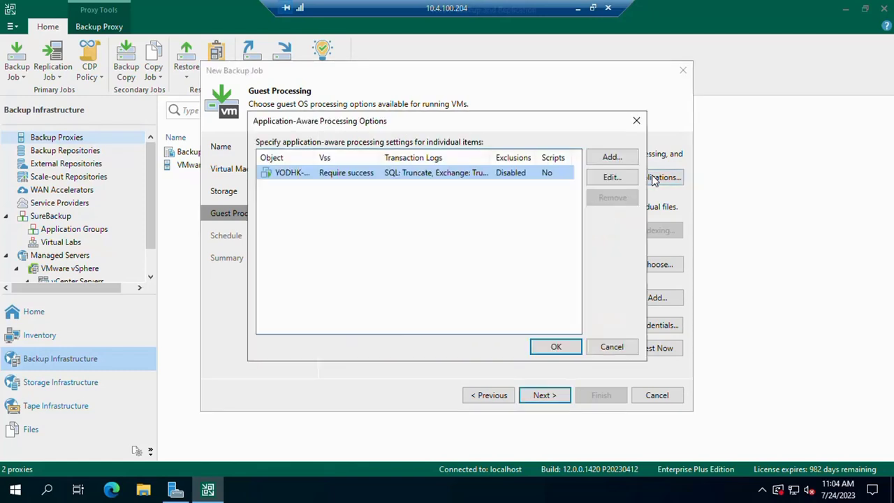
pyautogui.click(613, 347)
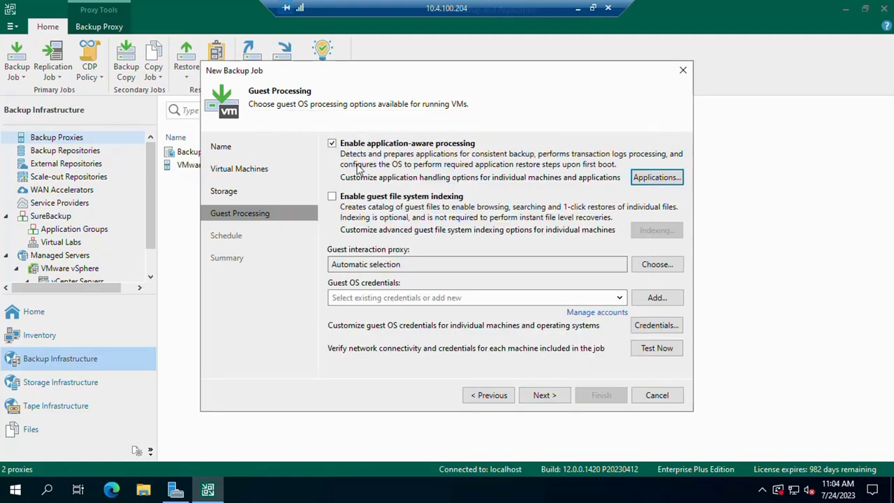
pyautogui.click(332, 144)
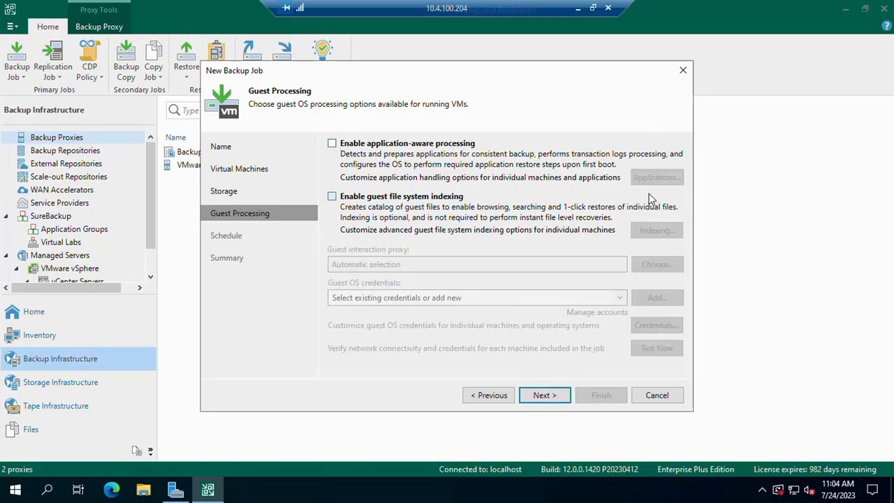
# - Schedule the job to run automatically every day at 07:00 PM, and finish creating it
pyautogui.click(539, 396)
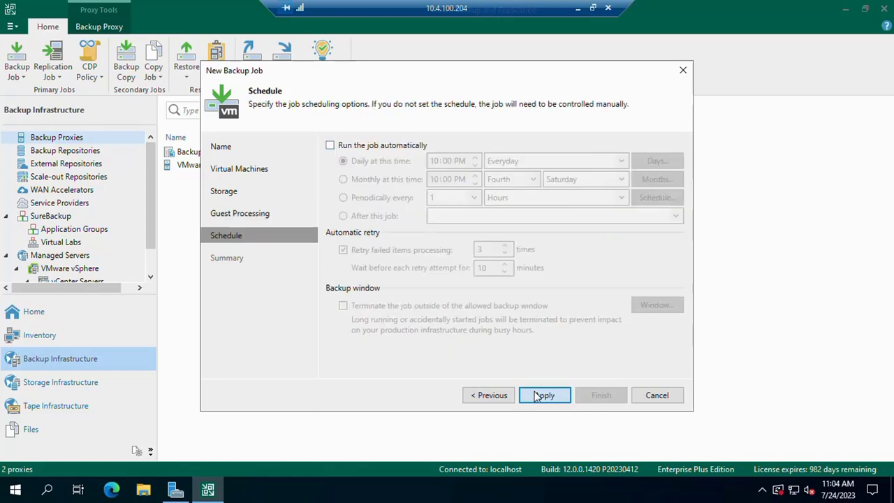
pyautogui.click(382, 147)
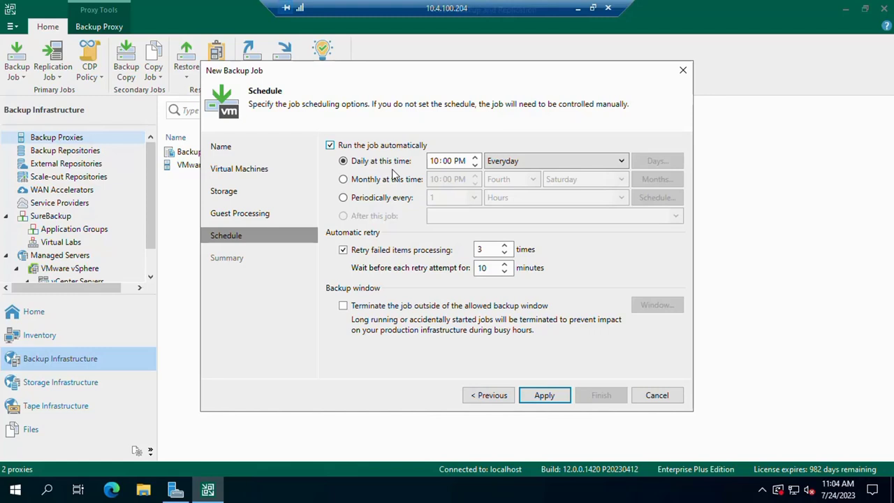
pyautogui.click(448, 161)
pyautogui.click(432, 161)
pyautogui.write('07')
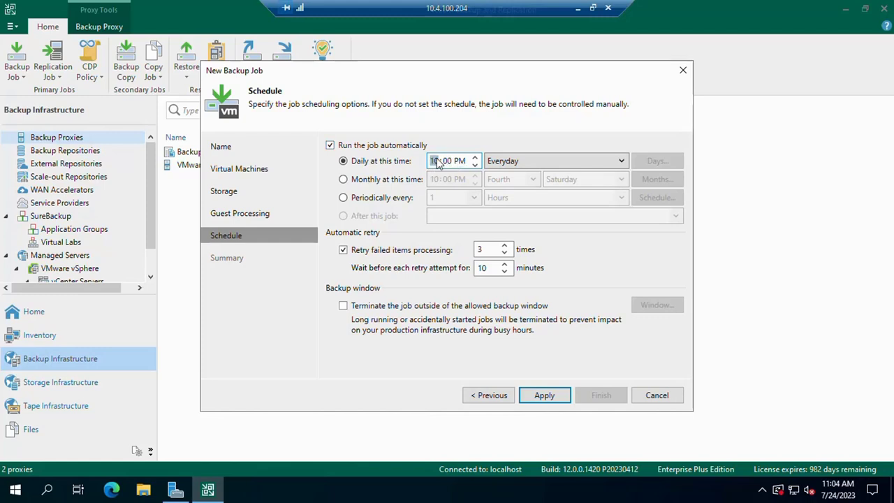
pyautogui.click(448, 161)
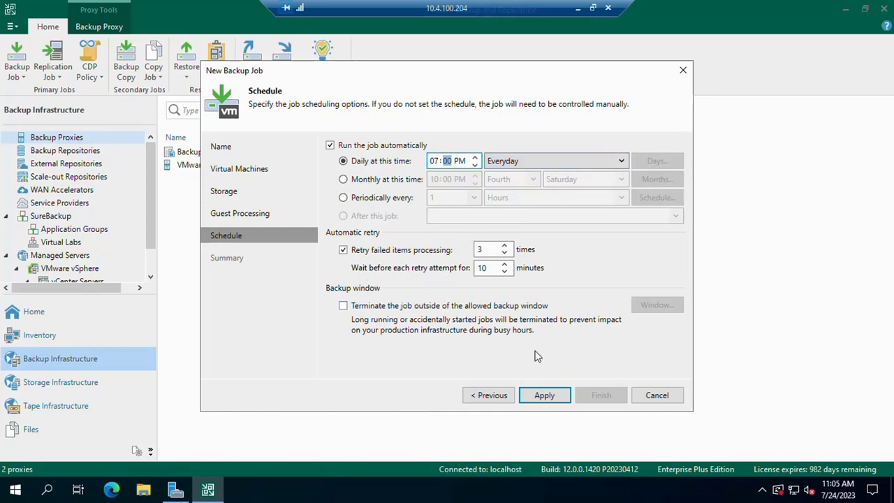
pyautogui.click(550, 395)
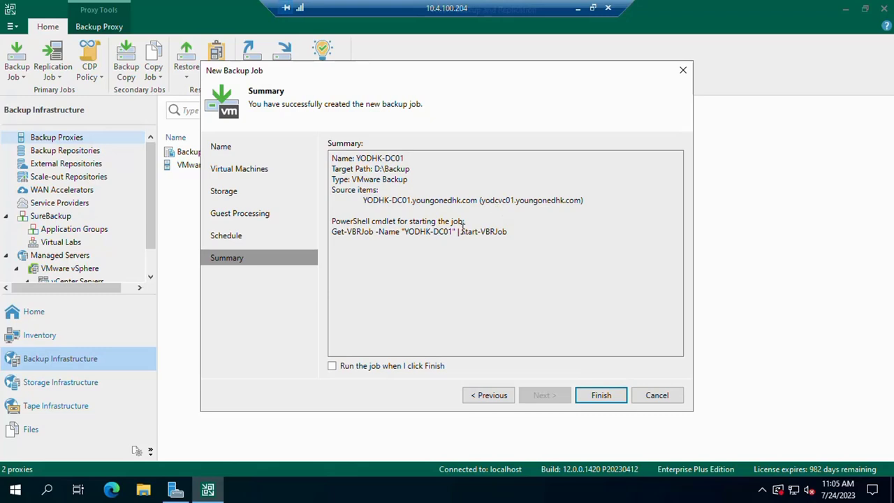
pyautogui.click(600, 401)
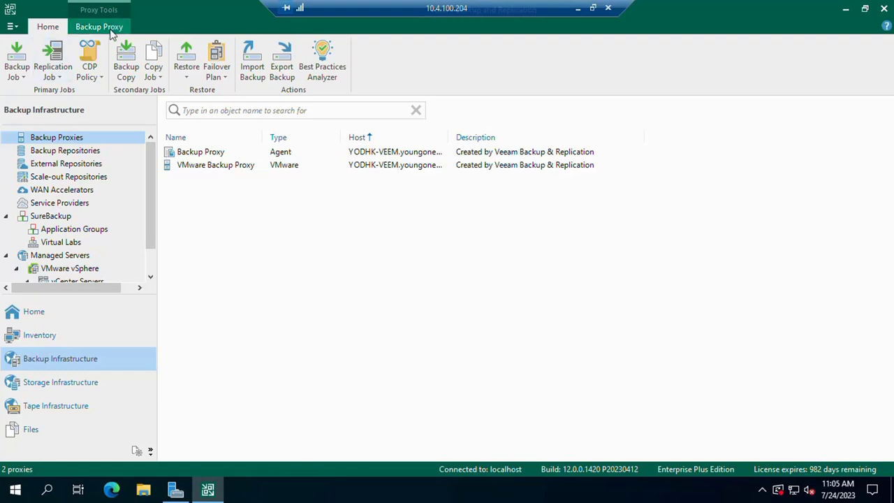
# - Start the YODHK-DC01 backup job manually from the list of backup jobs
pyautogui.click(60, 313)
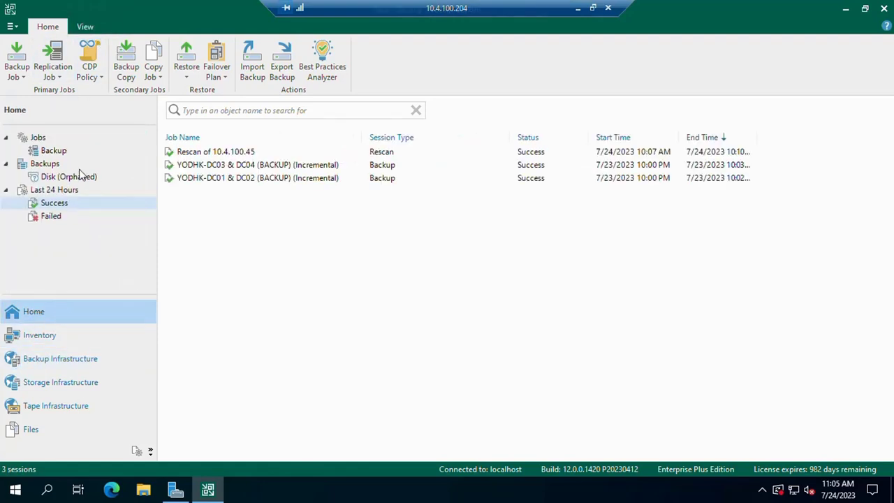
pyautogui.click(56, 151)
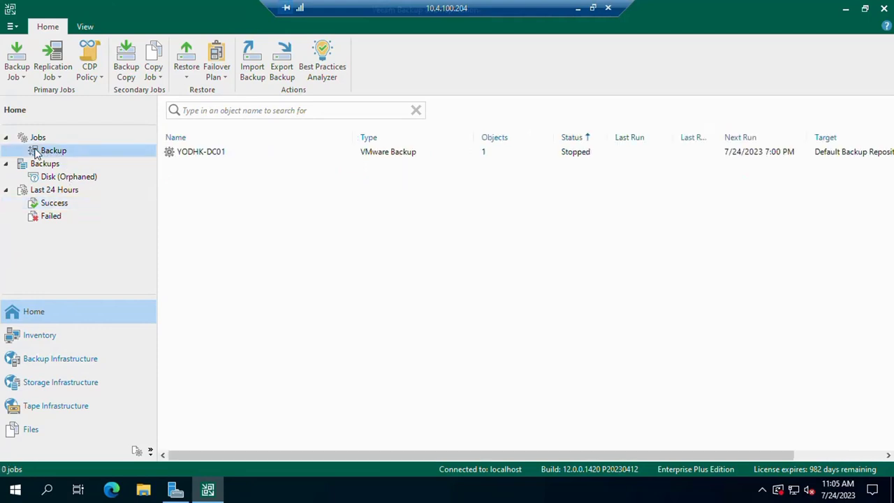
pyautogui.click(211, 153)
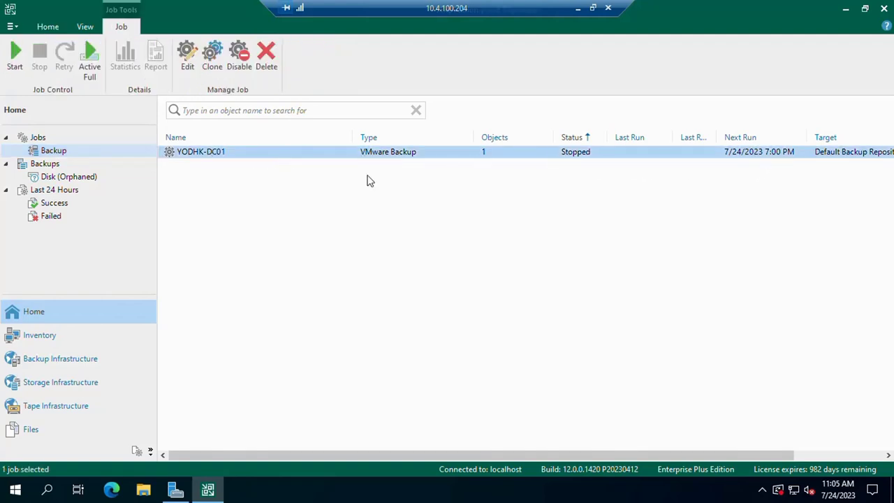
pyautogui.rightClick(205, 154)
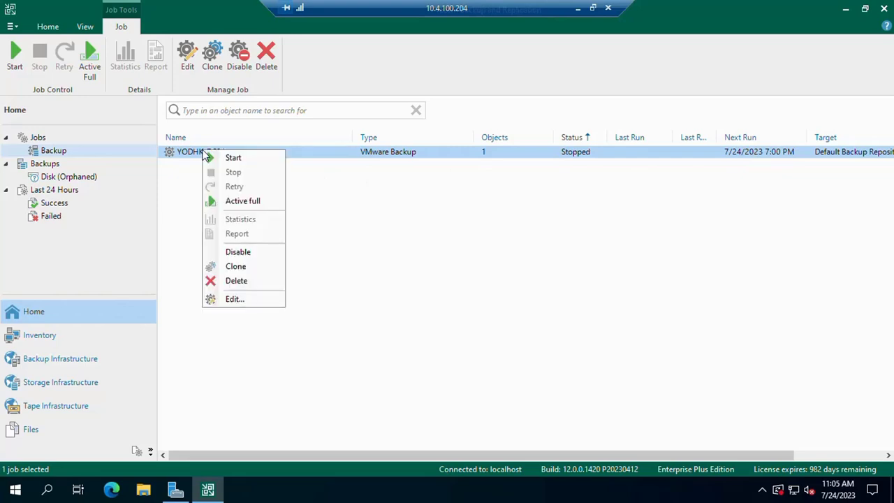
pyautogui.click(254, 160)
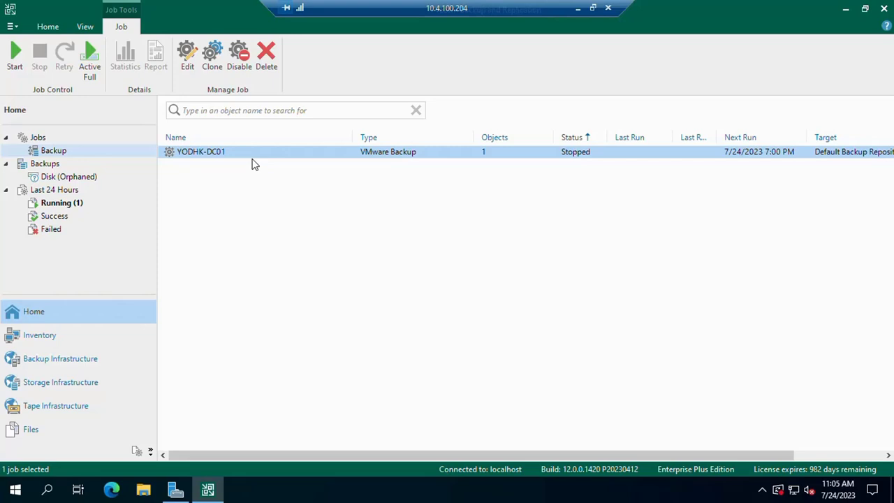
# - Examine the progress details and action log of the running YODHK-DC01 session, and close the details window
pyautogui.click(69, 202)
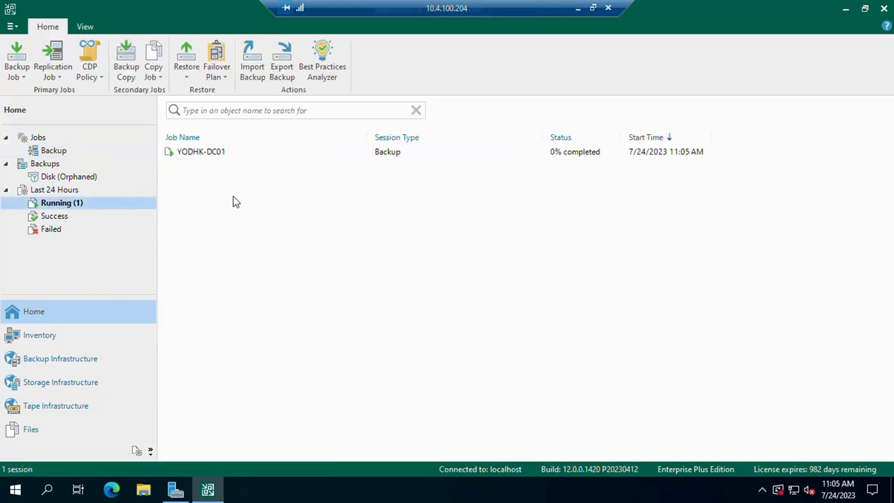
pyautogui.click(251, 142)
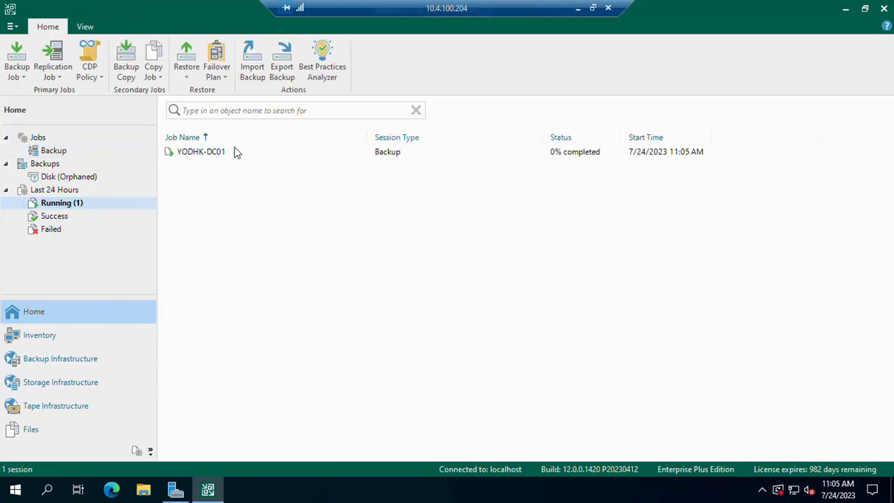
pyautogui.click(235, 152)
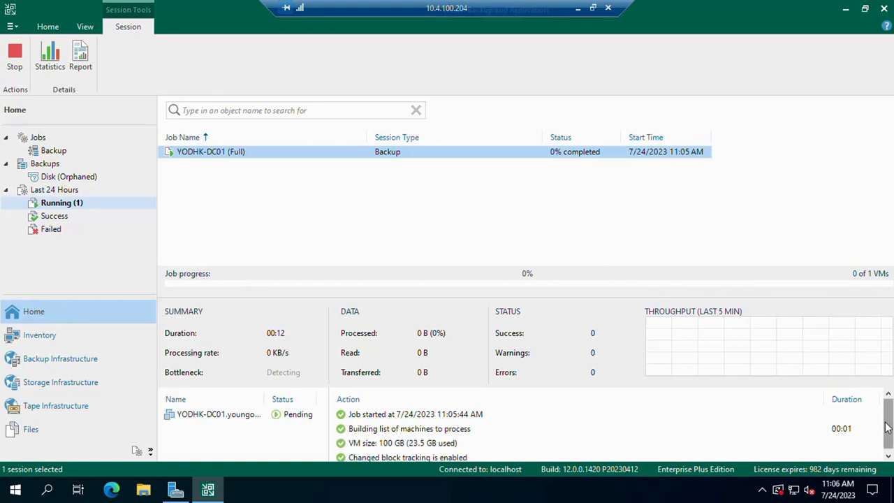
pyautogui.doubleClick(240, 154)
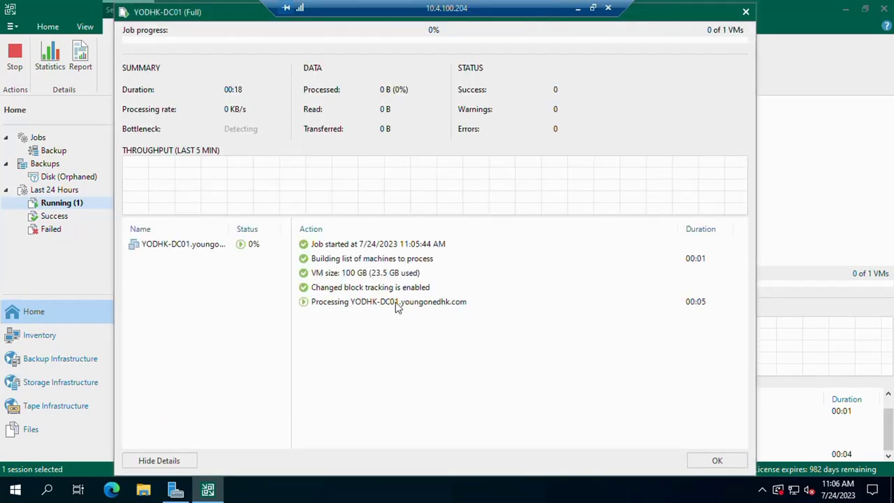
pyautogui.click(364, 278)
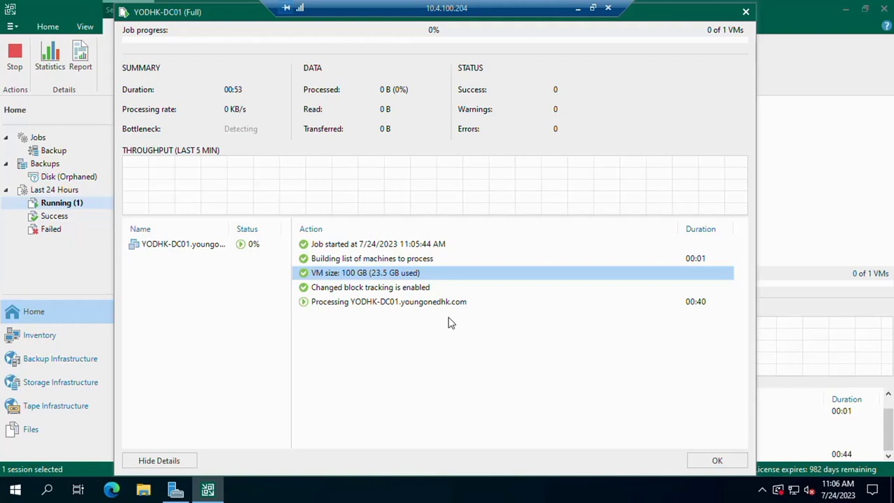
pyautogui.click(734, 468)
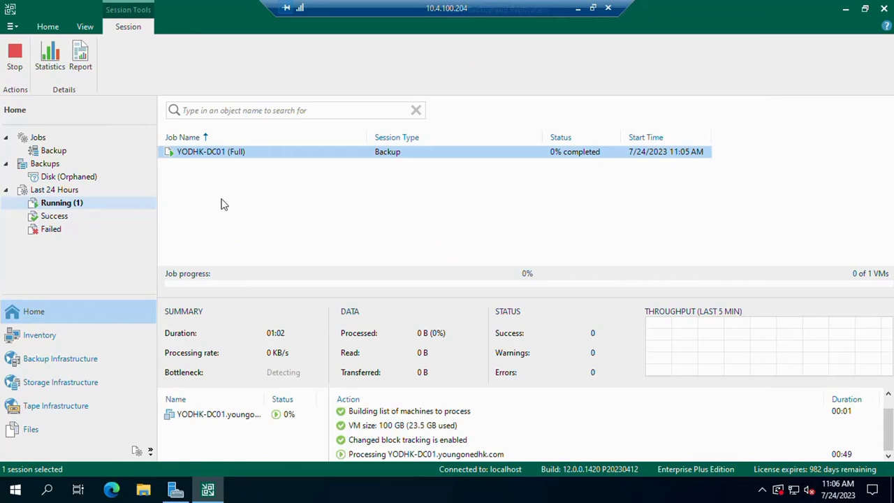
# - Monitor the YODHK-DC01 job from the backup jobs list until it ends, reviewing its detailed statistics and action log
pyautogui.click(40, 153)
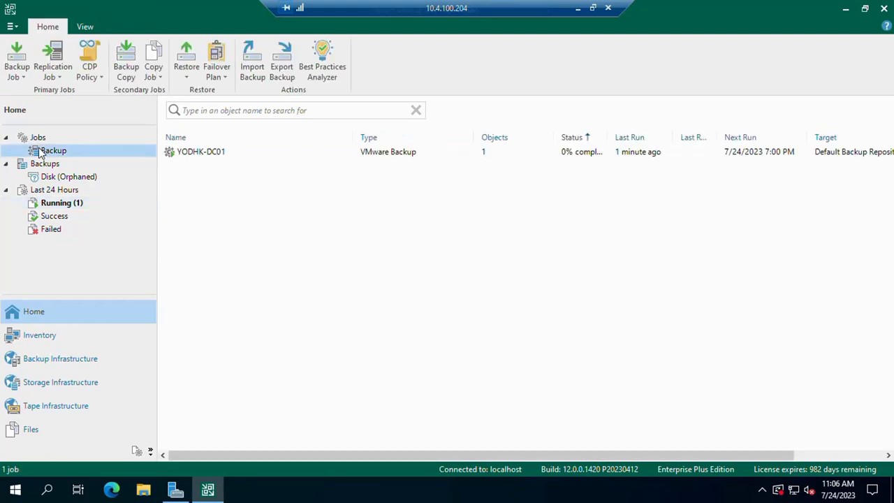
pyautogui.click(44, 221)
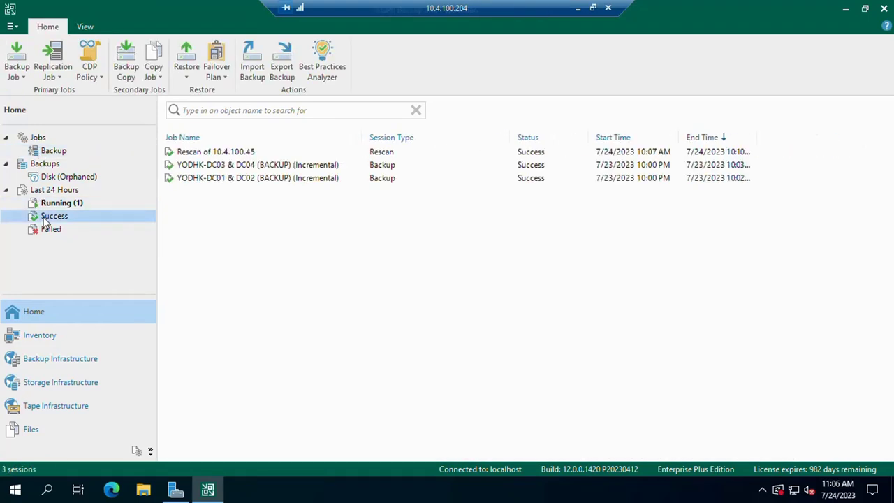
pyautogui.click(50, 154)
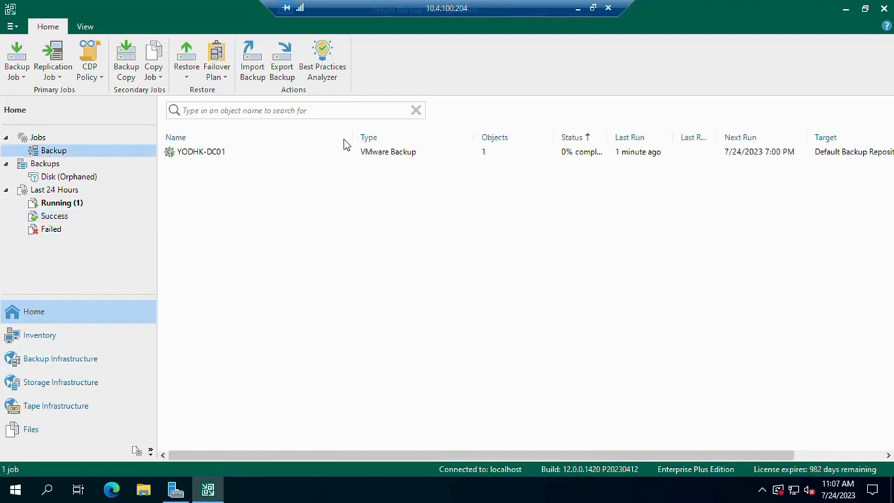
pyautogui.click(332, 158)
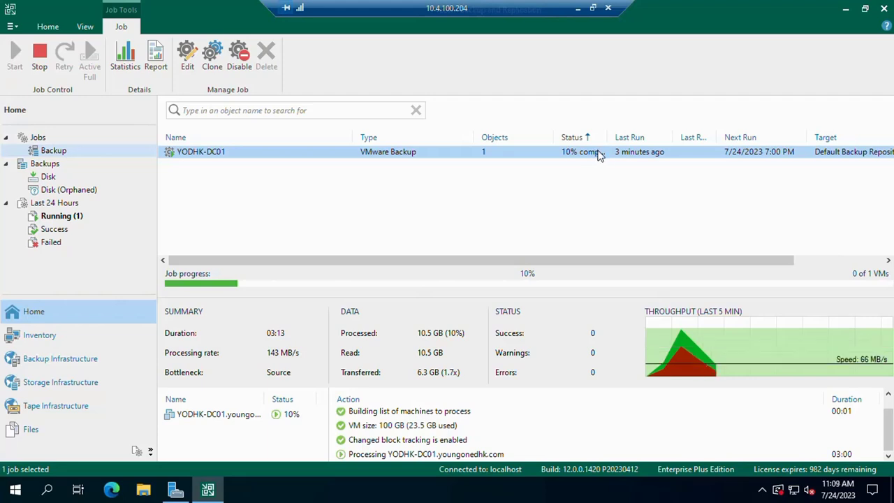
pyautogui.doubleClick(597, 155)
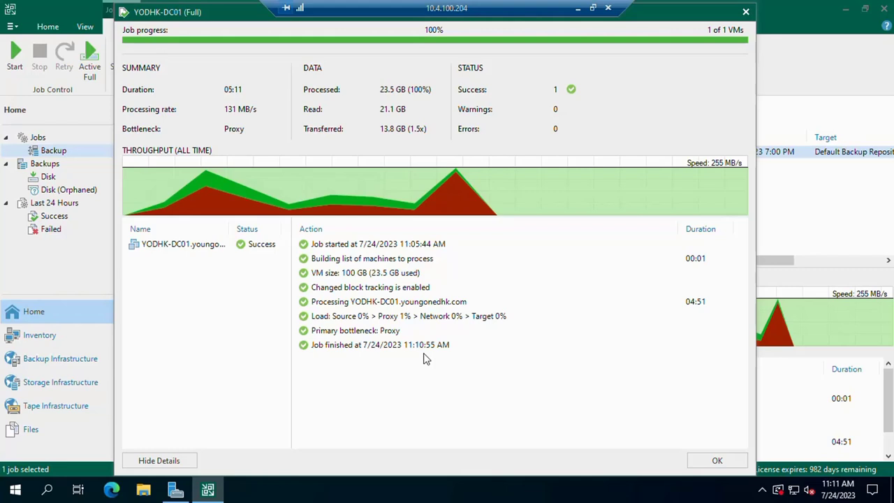
pyautogui.click(740, 458)
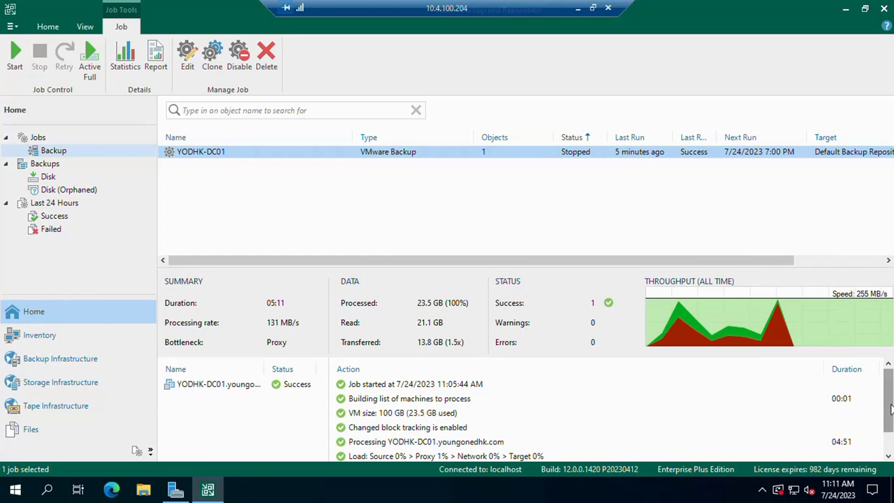
pyautogui.moveTo(887, 410); pyautogui.dragTo(890, 450)
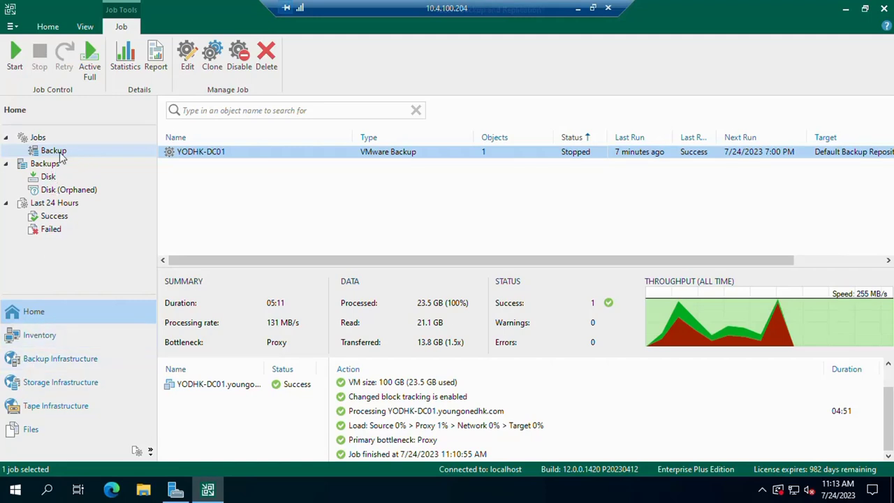
# - Review the YODHK-DC01 full backup among the last 24 hours' successful sessions, going through its action log entries down to the job finish
pyautogui.click(53, 222)
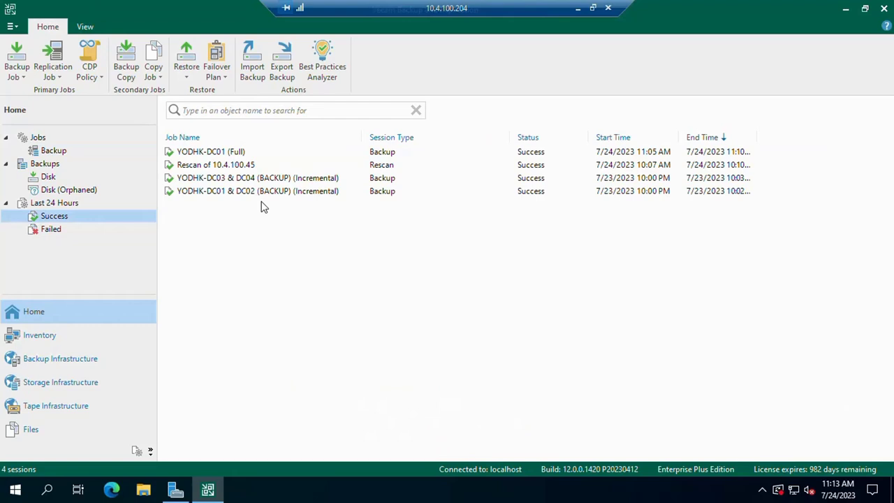
pyautogui.click(248, 153)
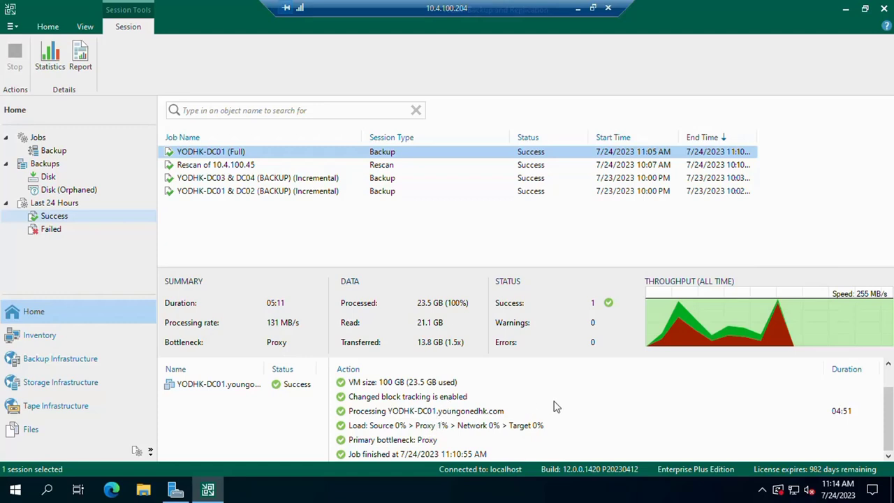
pyautogui.click(427, 385)
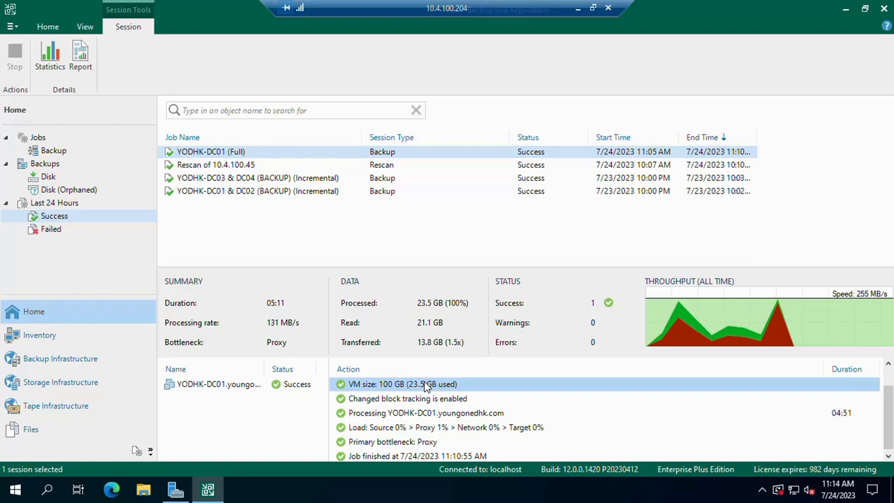
pyautogui.click(460, 402)
pyautogui.click(461, 413)
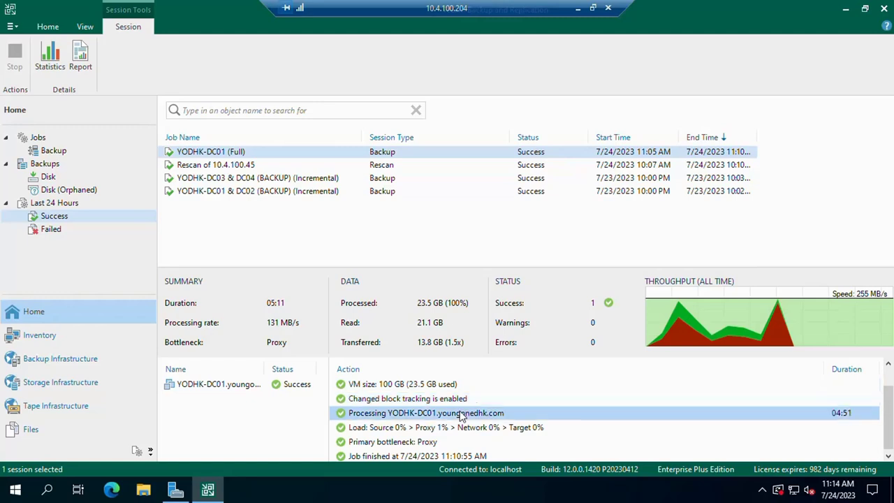
pyautogui.click(461, 430)
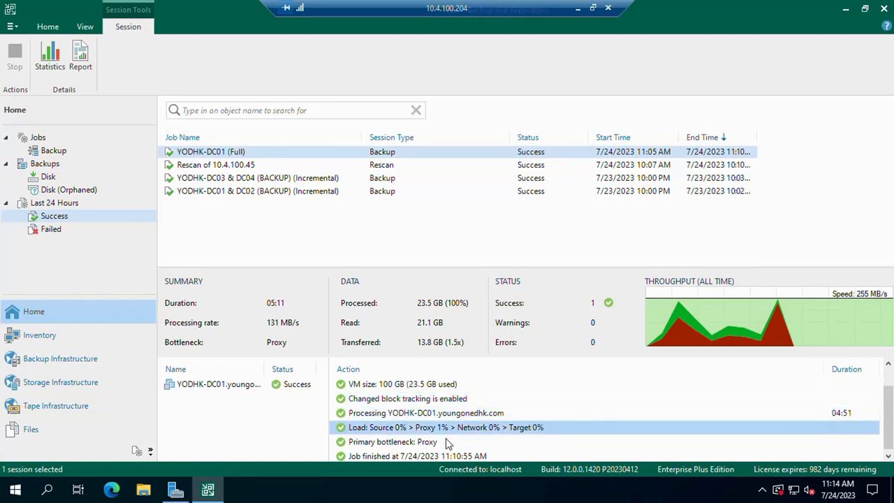
pyautogui.click(448, 442)
pyautogui.click(447, 456)
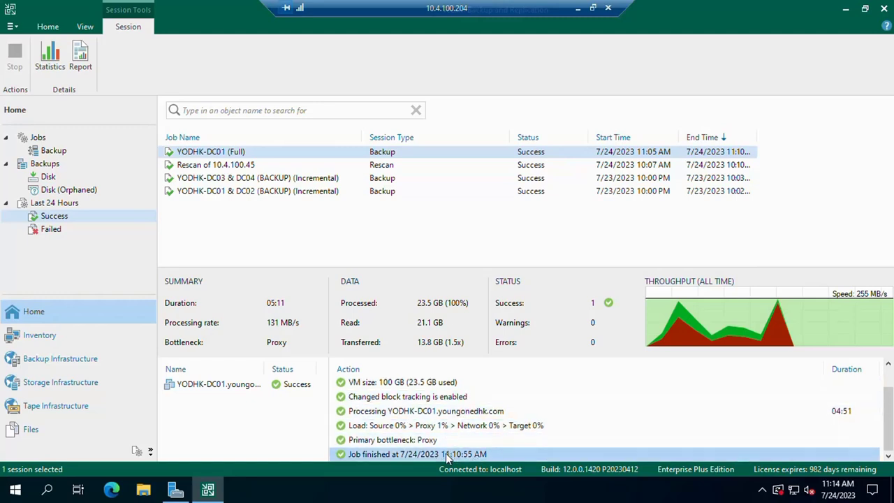